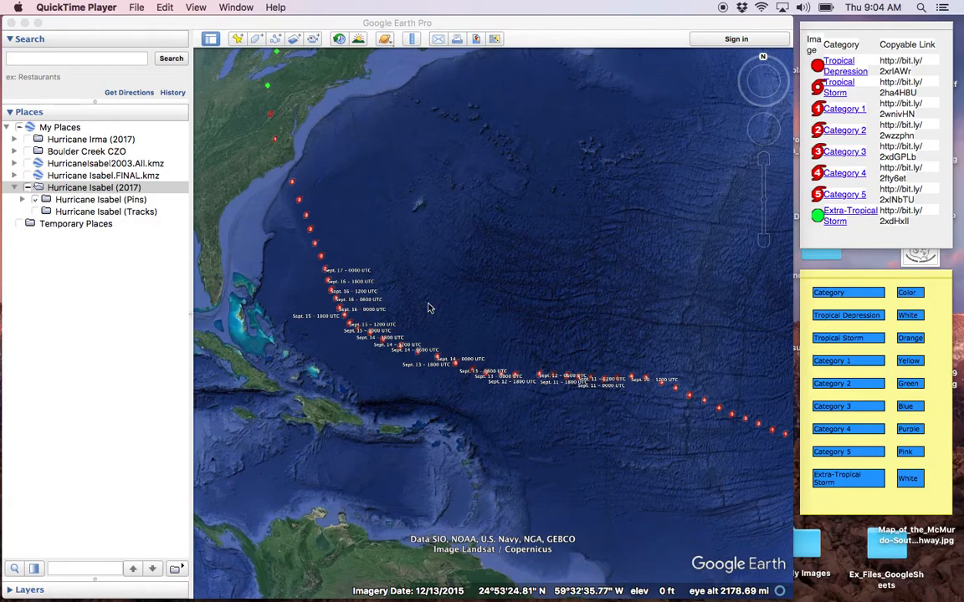
Follow the storm's pins back to its origin and examine the first Sept. 6 pins up close
click(527, 319)
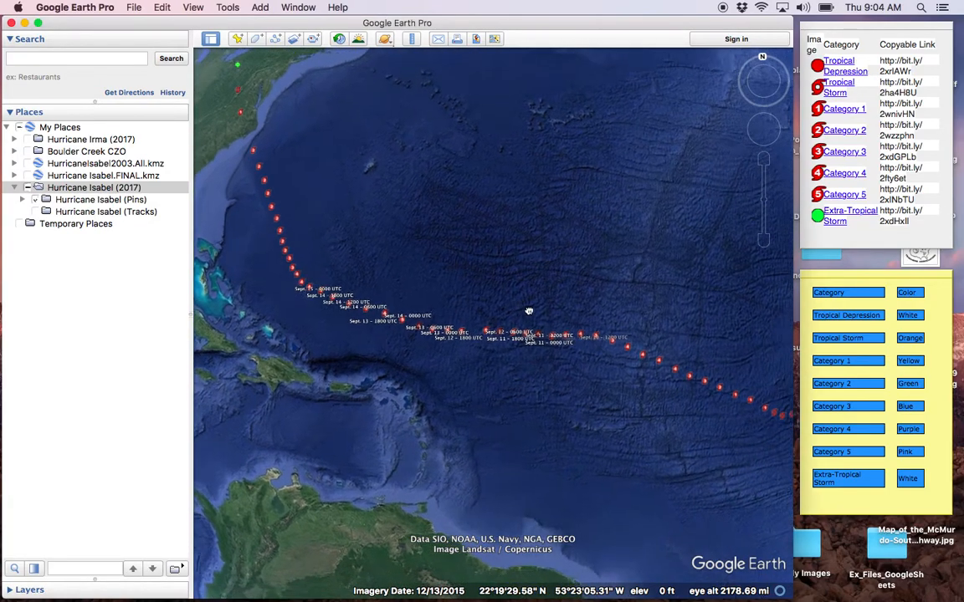
scroll(523, 303, down, 5)
drag(510, 332, 501, 228)
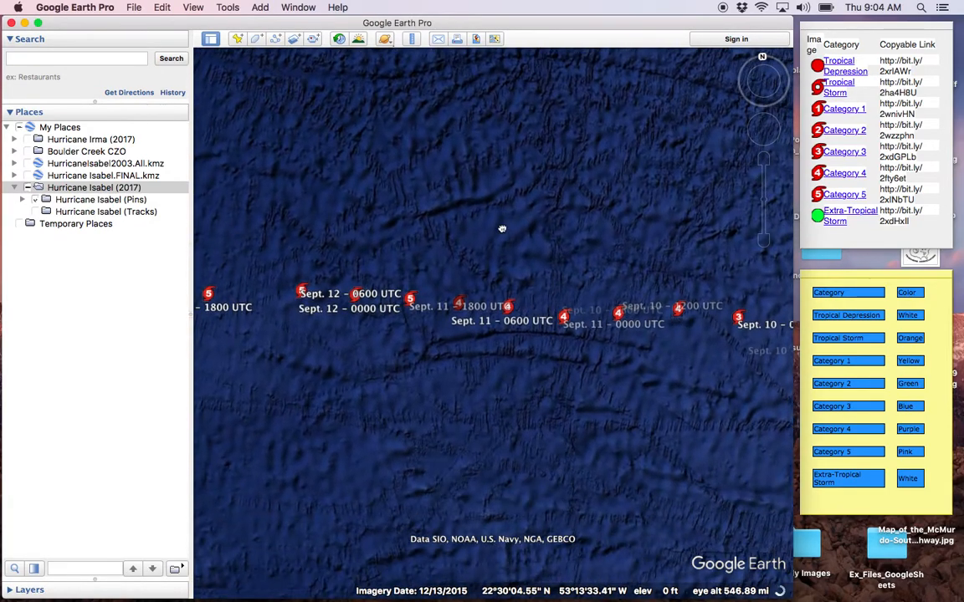
drag(678, 358, 338, 312)
drag(688, 383, 291, 226)
drag(682, 321, 545, 304)
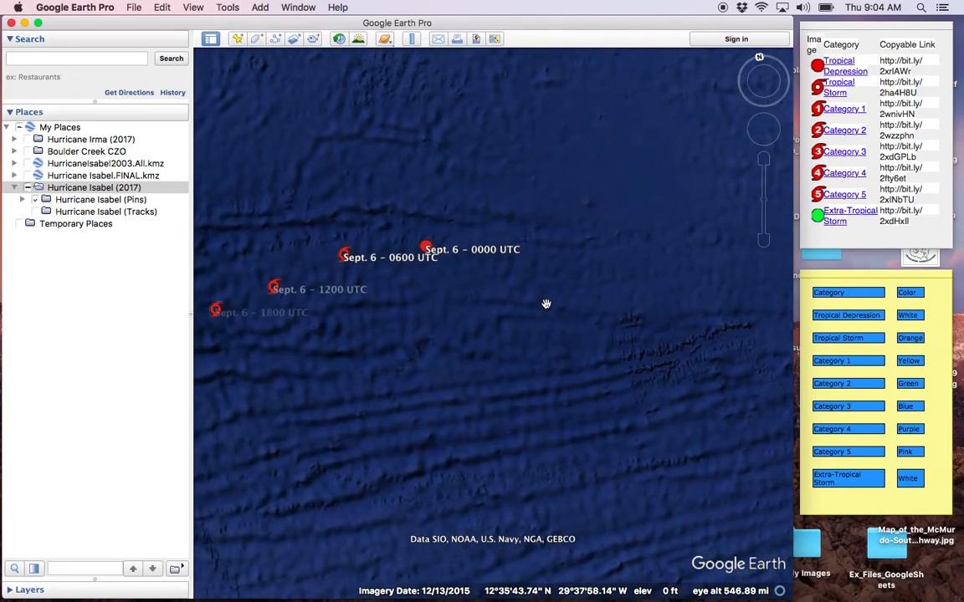
click(546, 304)
click(762, 160)
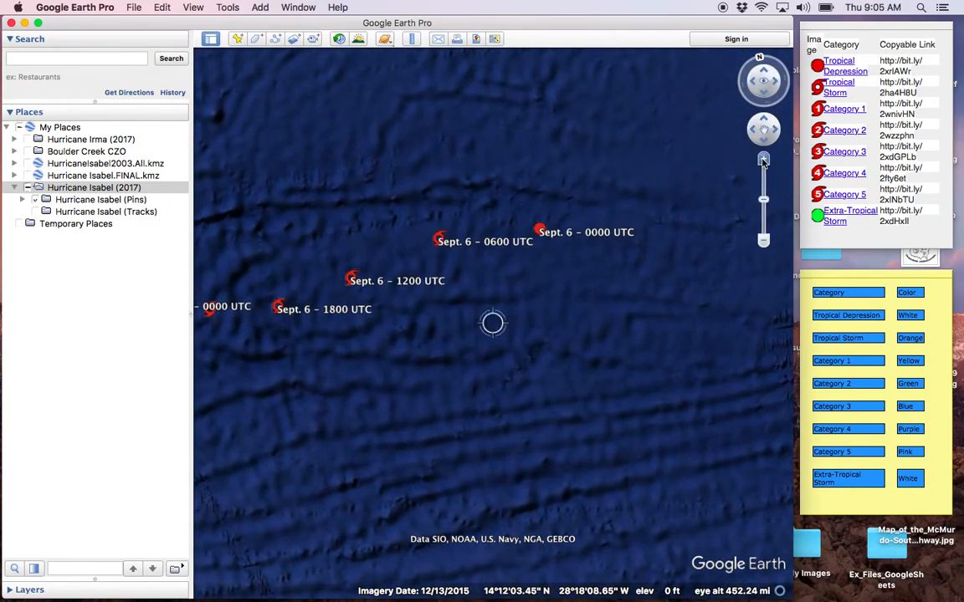
drag(575, 260, 650, 303)
click(762, 160)
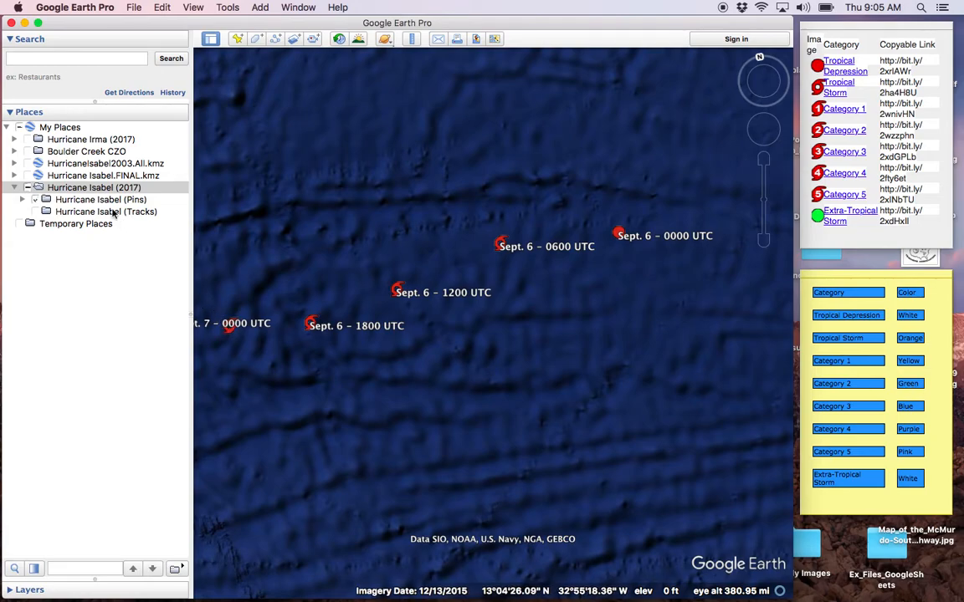
Review the pins stored in the Hurricane Isabel (Pins) folder and collapse the folder again
click(94, 190)
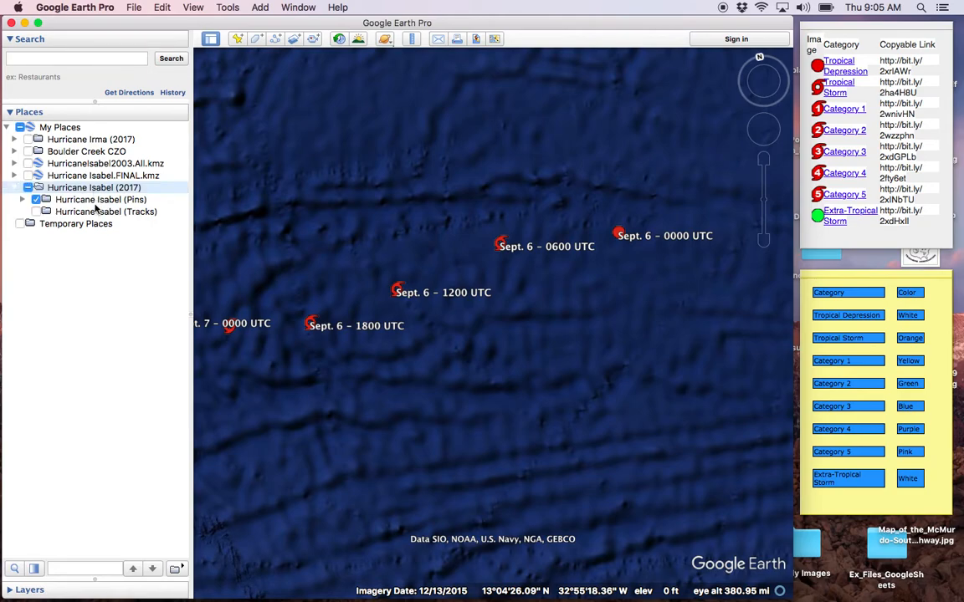
key(Down)
click(24, 201)
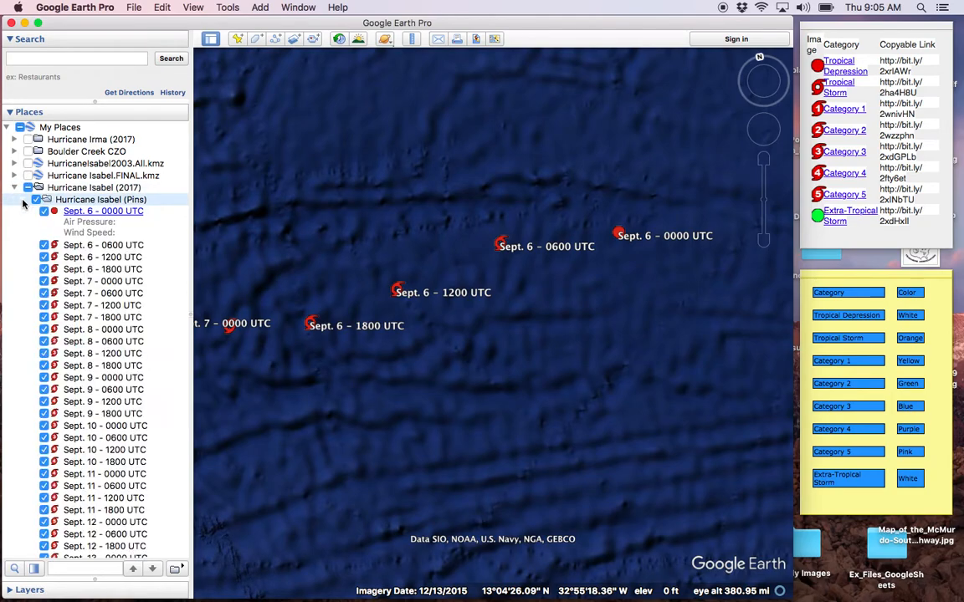
click(24, 201)
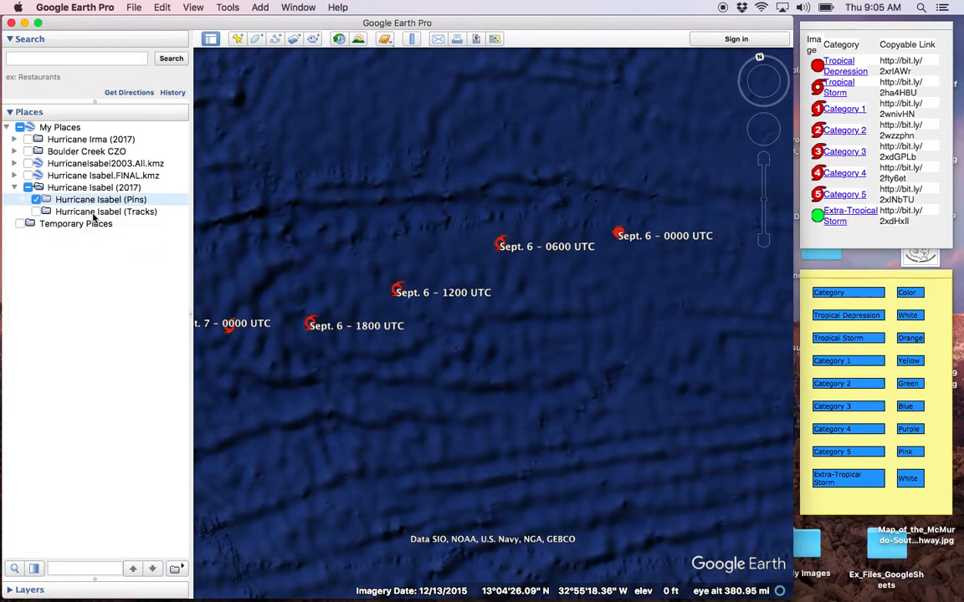
Make the Hurricane Isabel (Tracks) folder visible and keep it selected as the destination for new paths
click(94, 215)
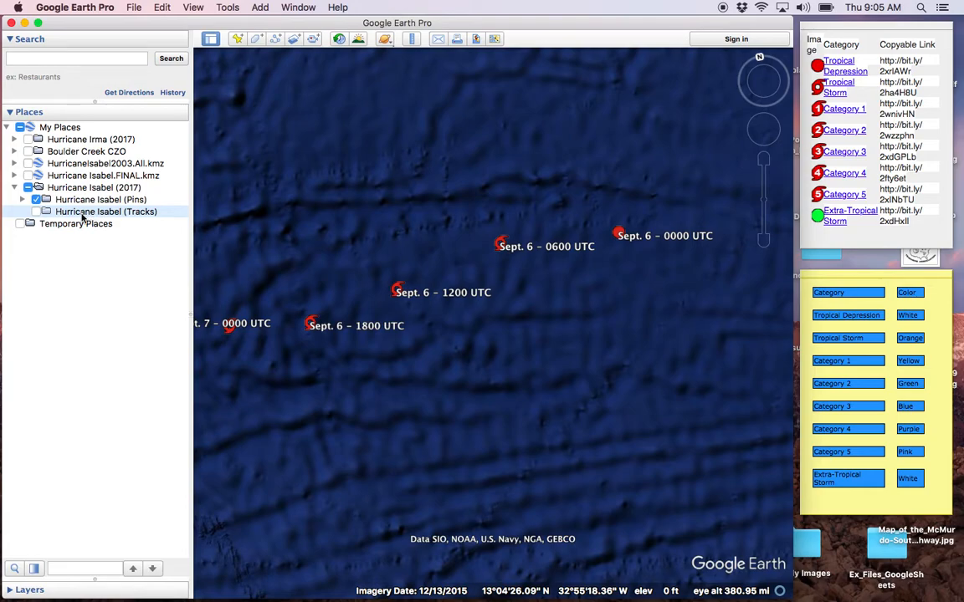
click(36, 212)
click(149, 214)
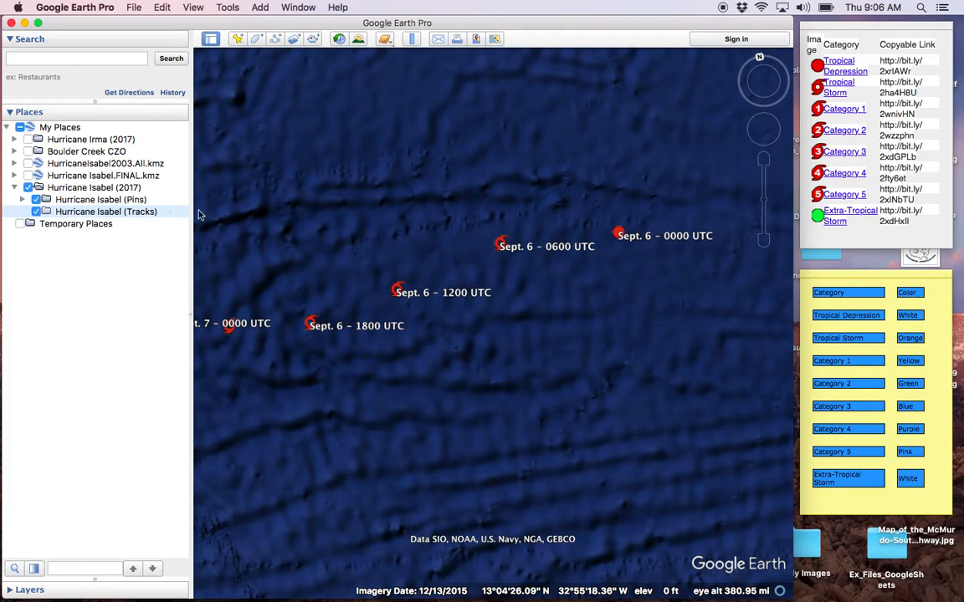
Create a path named "TD - Track #1" running from the Sept. 6 - 0000 UTC pin to the Sept. 6 - 0600 UTC pin
click(275, 39)
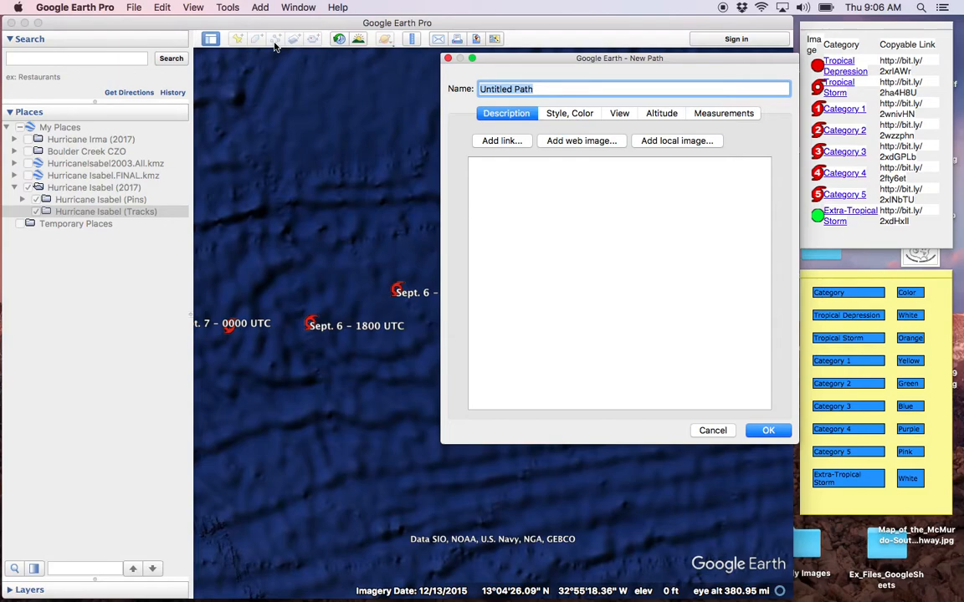
drag(620, 59, 188, 137)
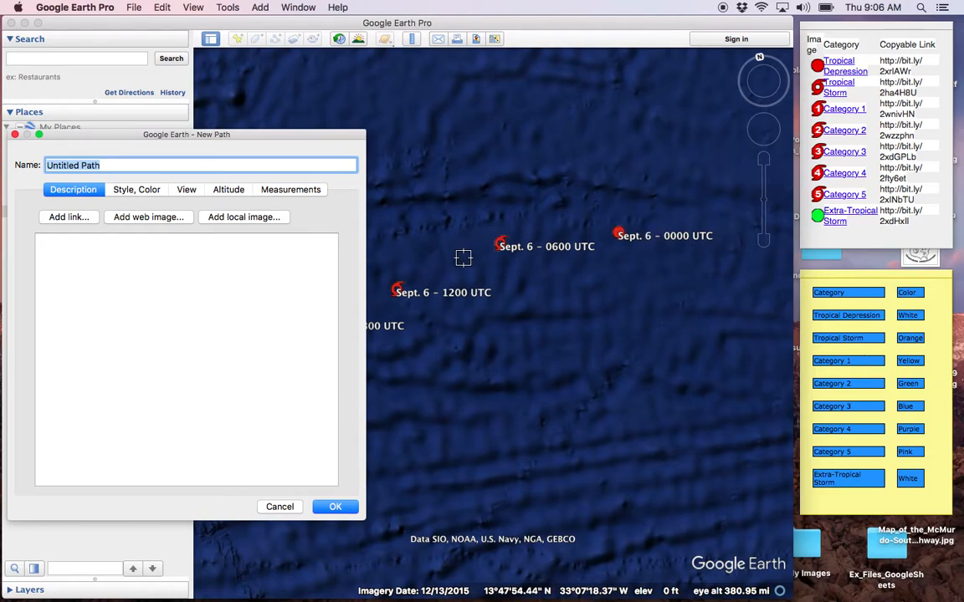
click(115, 168)
key(BackSpace)
key(BackSpace)
key(BackSpace)
key(BackSpace)
key(BackSpace)
key(BackSpace)
key(BackSpace)
key(BackSpace)
key(BackSpace)
key(BackSpace)
key(BackSpace)
key(BackSpace)
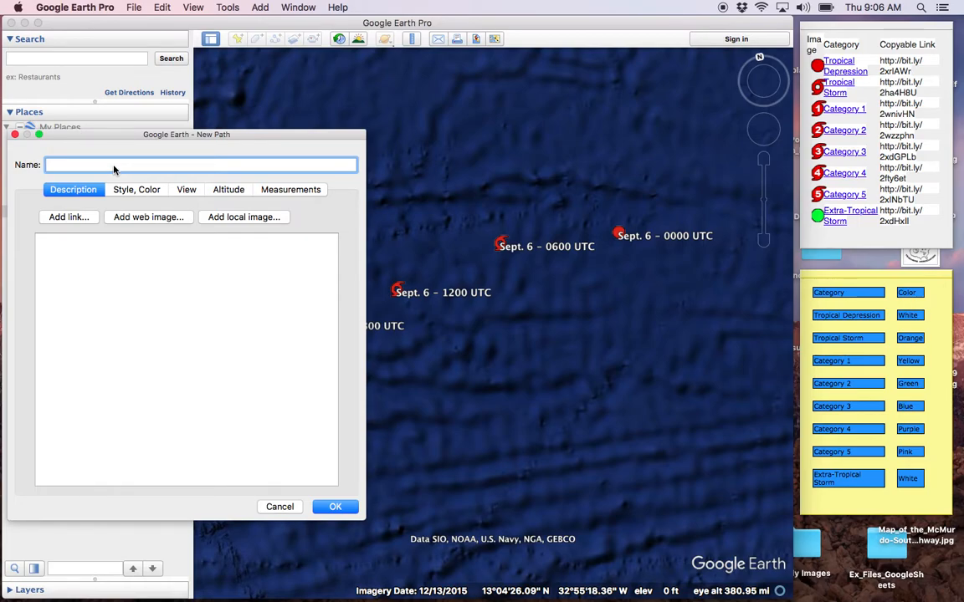
text(TD -)
text(Track #)
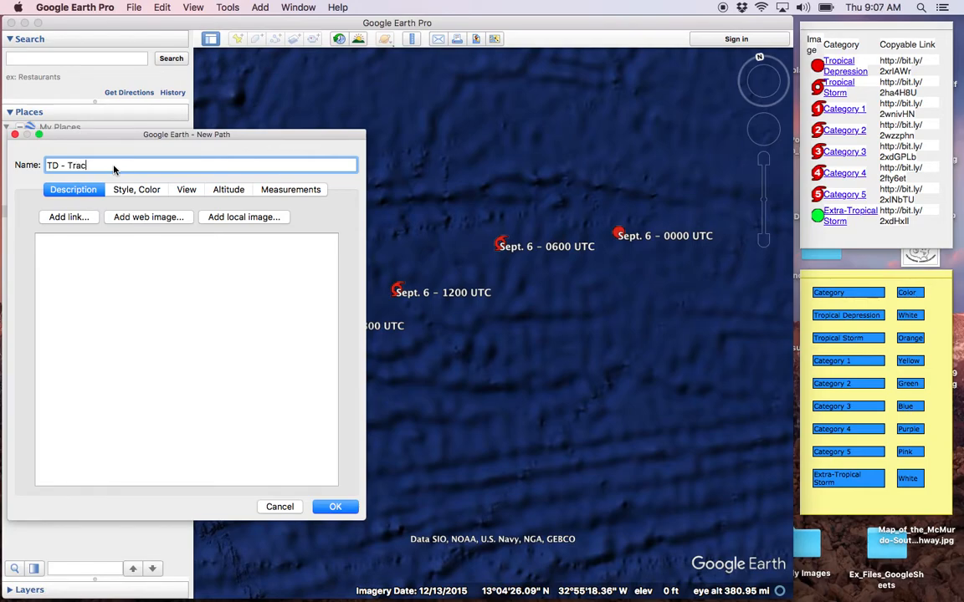
text(1)
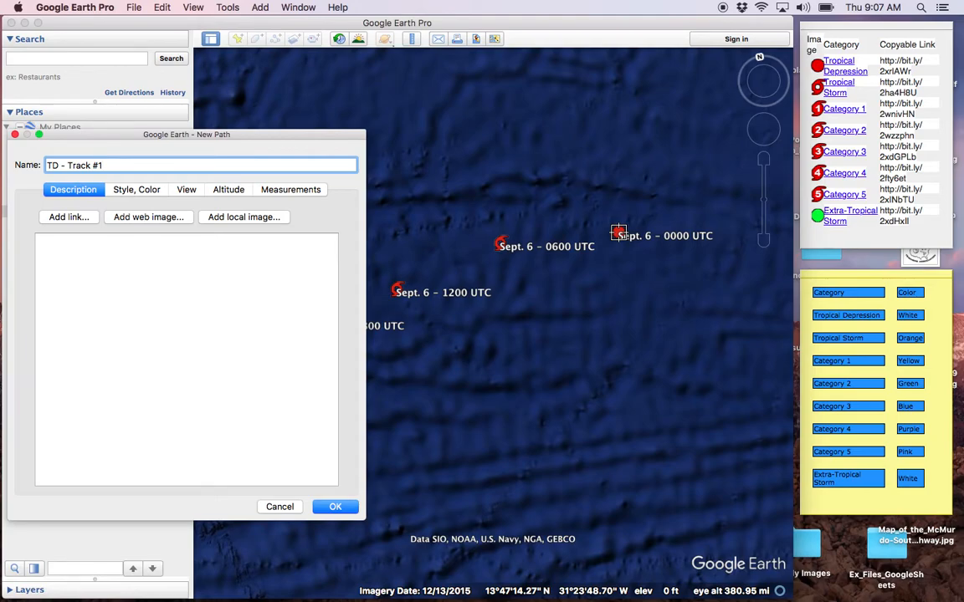
click(618, 233)
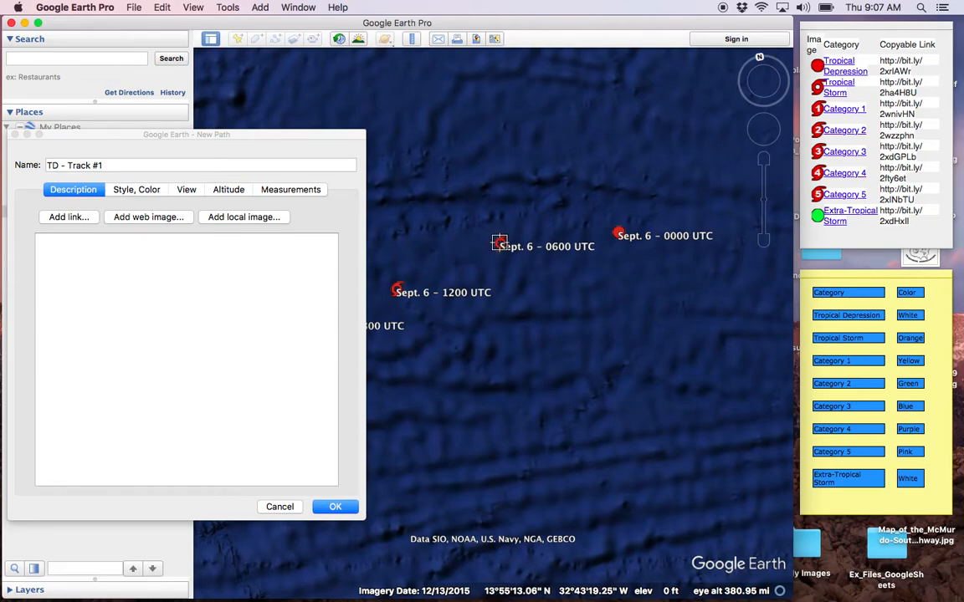
click(499, 245)
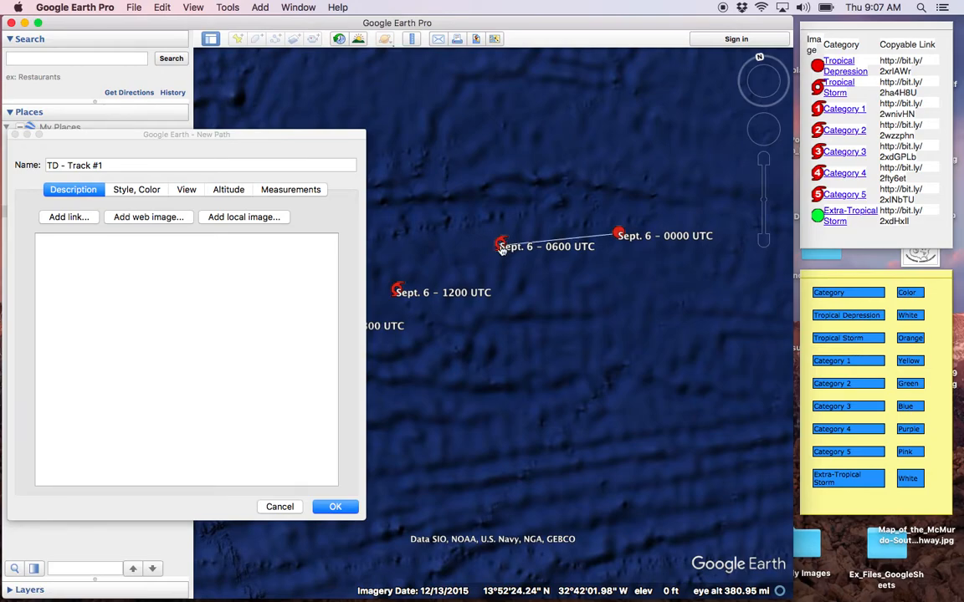
Add five extra points to the path in the open ocean beyond the Sept. 6 - 0600 UTC pin
click(561, 319)
click(627, 288)
click(655, 352)
click(550, 386)
click(519, 343)
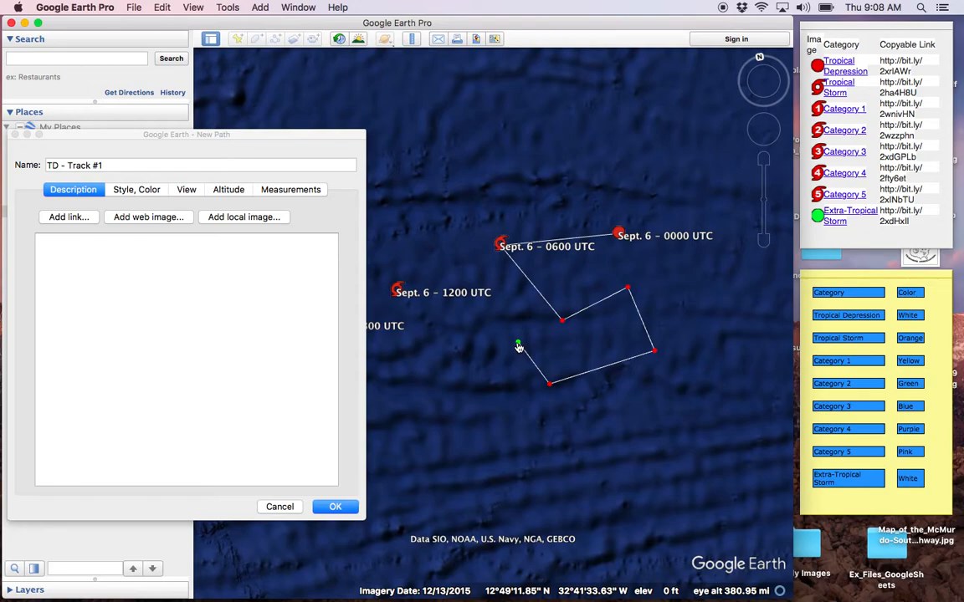
Delete the five extra points one by one, ending the path at the Sept. 6 - 0600 UTC pin
right_click(518, 345)
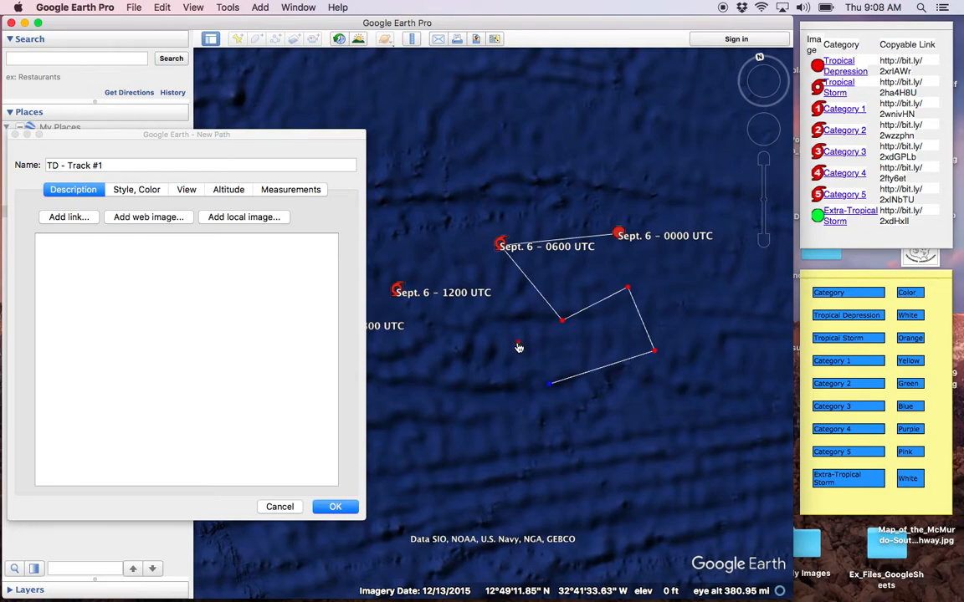
right_click(549, 385)
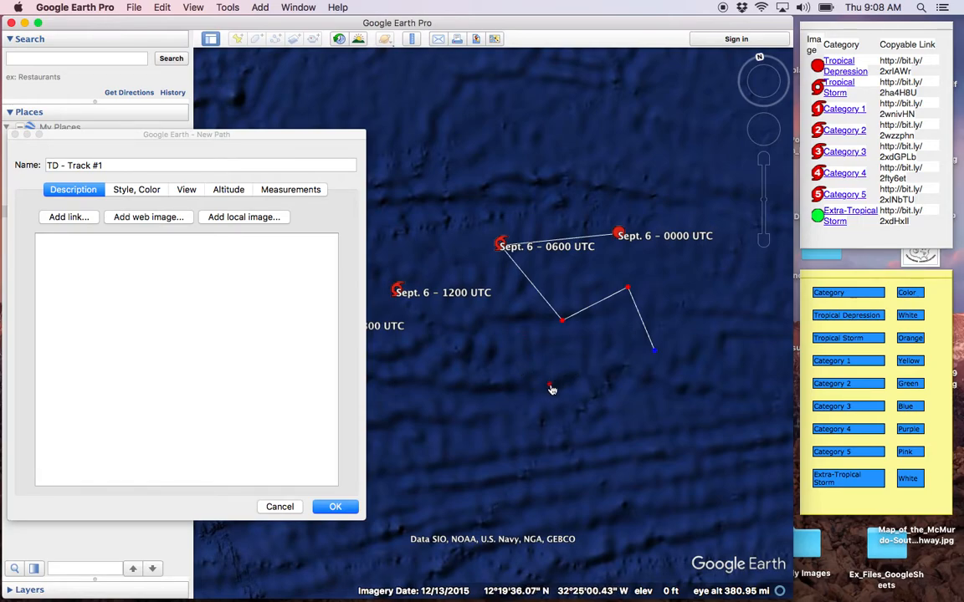
right_click(655, 353)
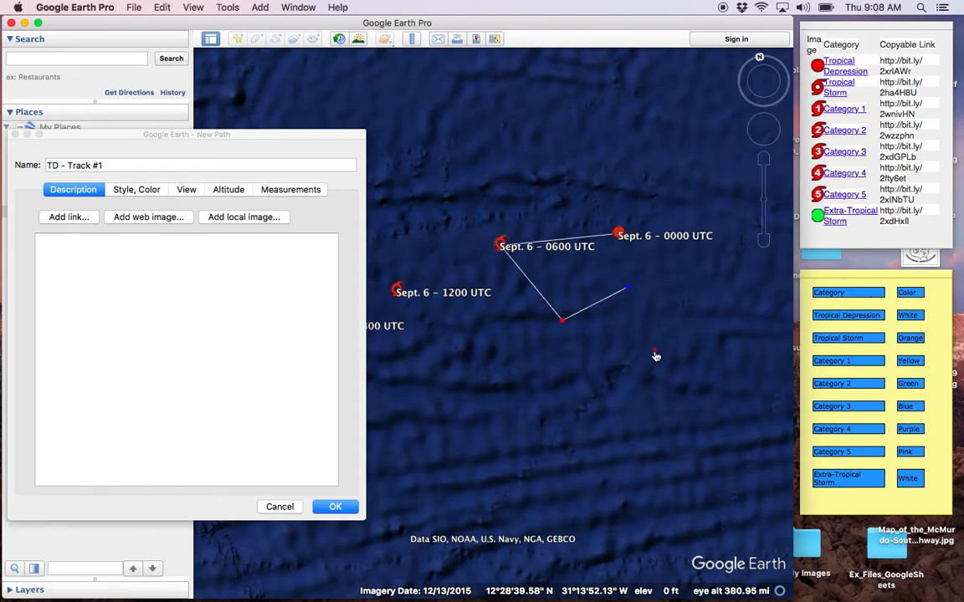
right_click(631, 291)
right_click(563, 320)
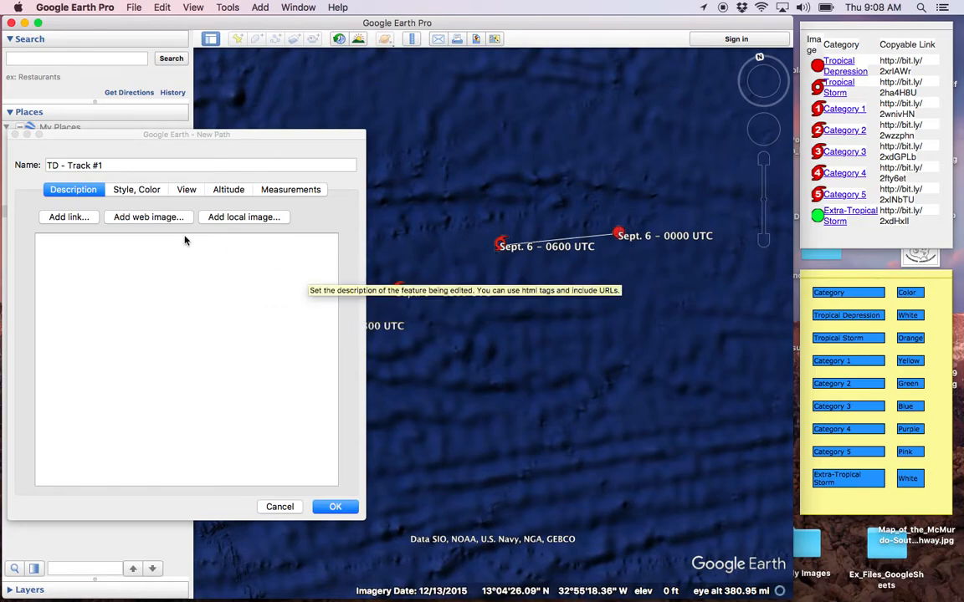
Set the line width of the TD - Track #1 path to 5.0
click(136, 193)
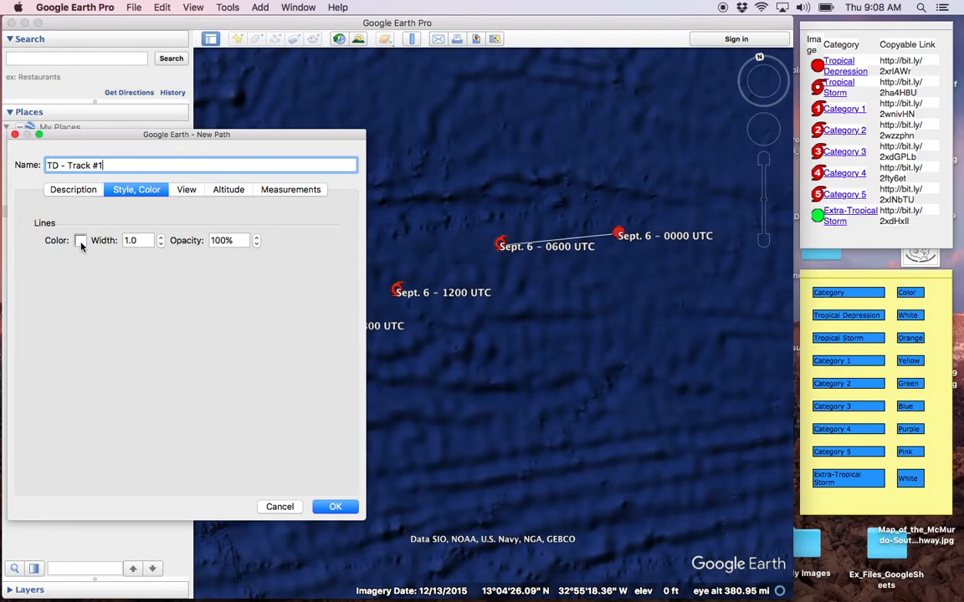
click(139, 242)
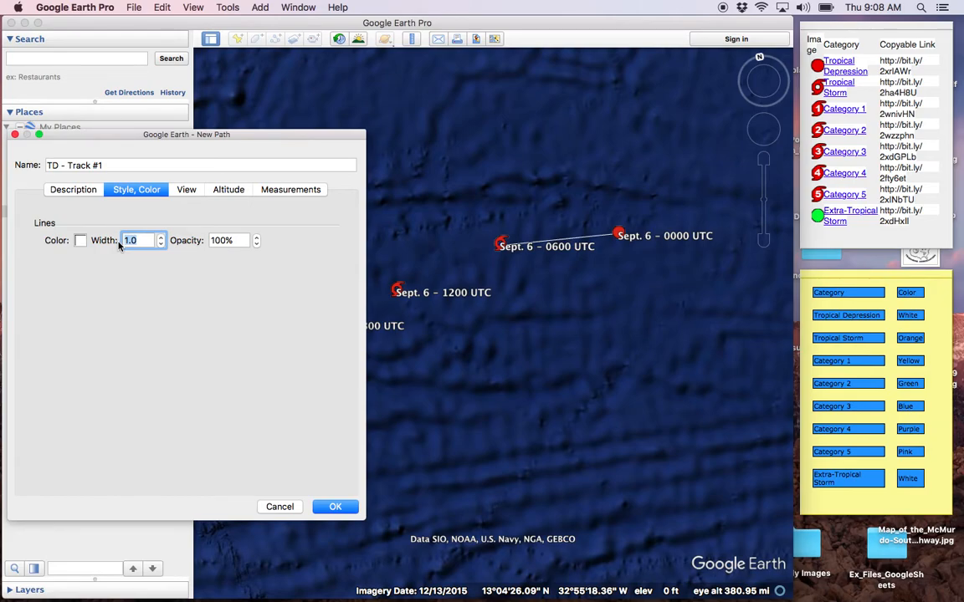
text(5.0)
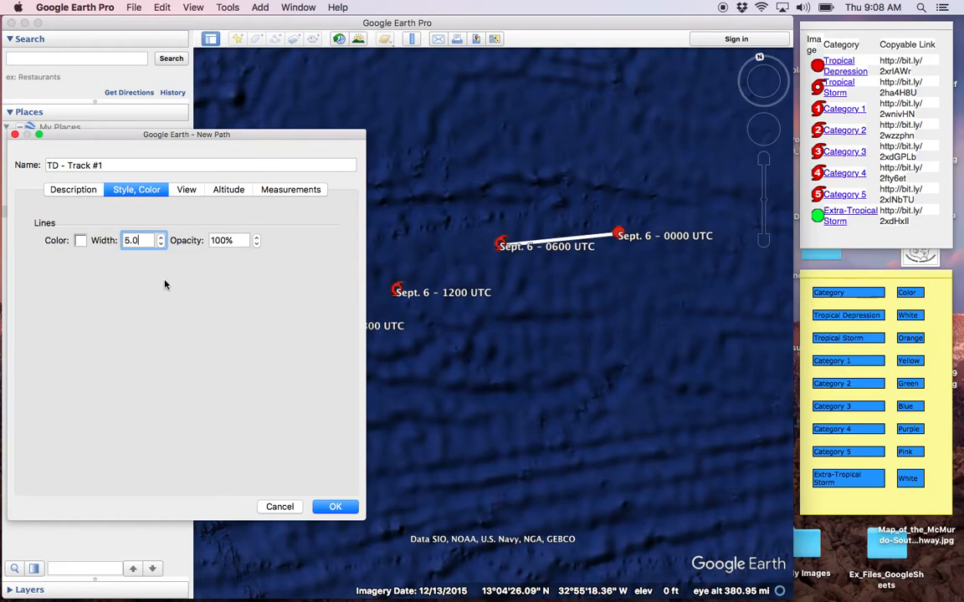
Set the path's altitude mode to Relative to sea floor and save the path
click(214, 188)
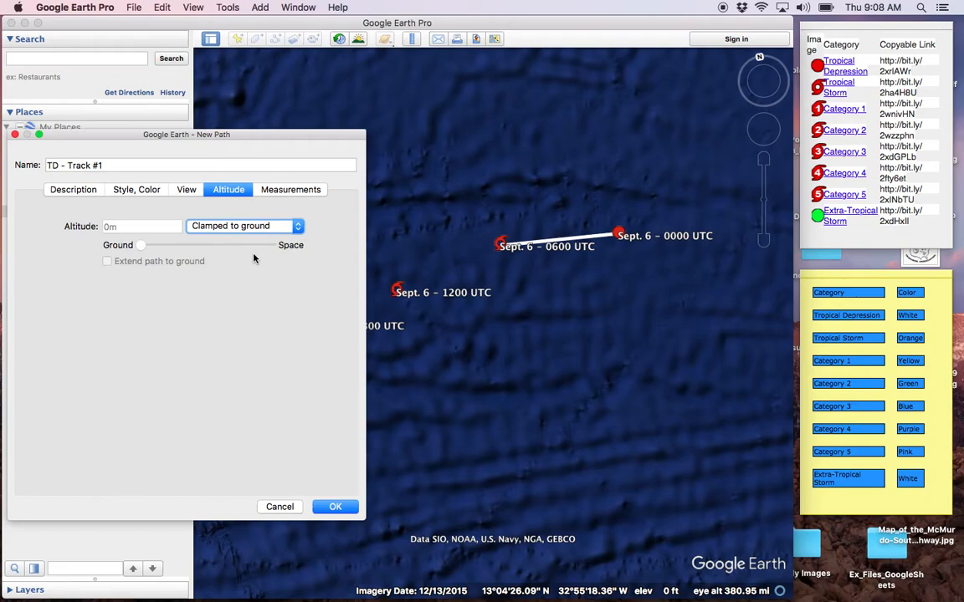
click(298, 229)
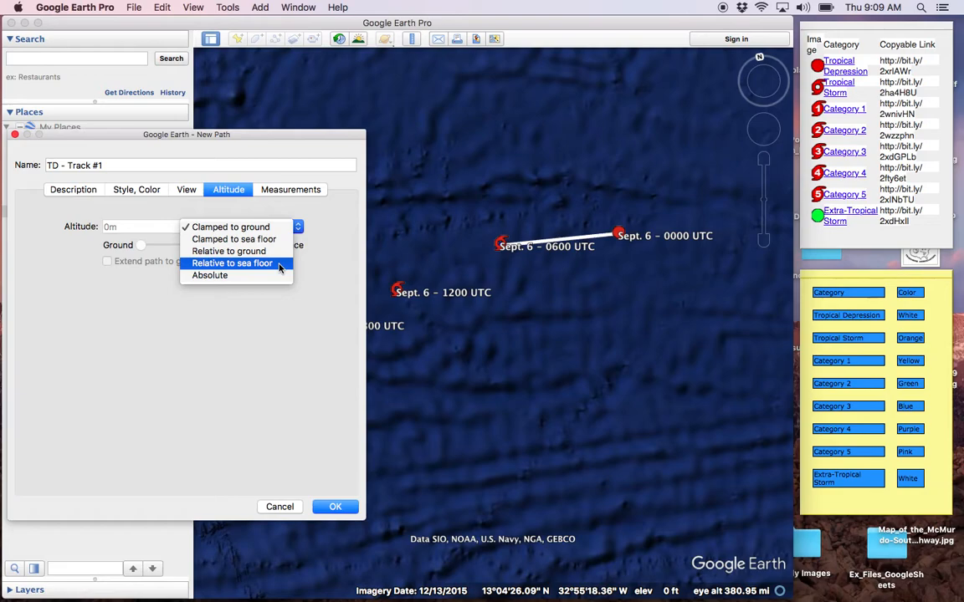
click(280, 264)
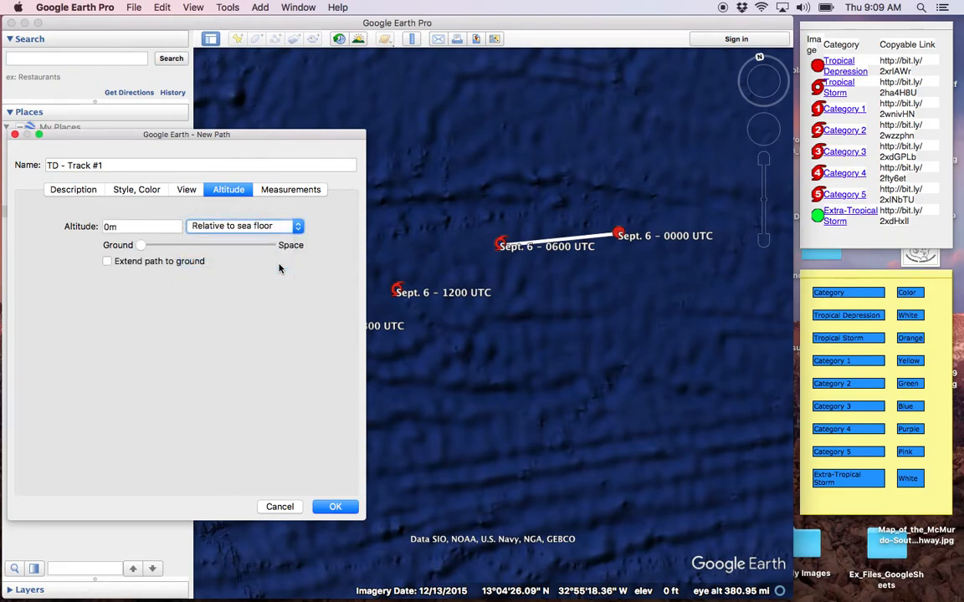
click(335, 508)
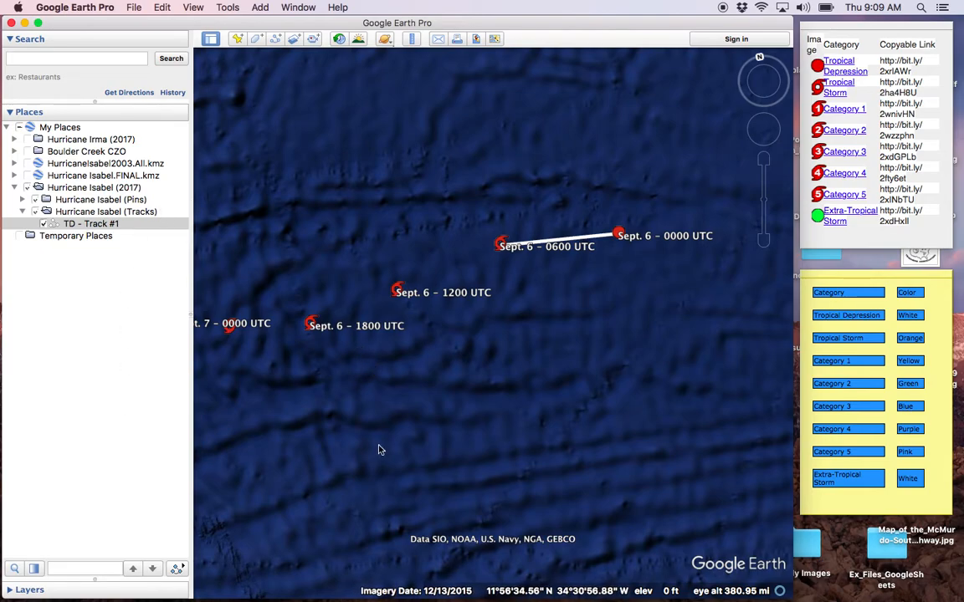
Start a new path in the Hurricane Isabel (Tracks) folder and name it TS - Track #2
key(Left)
key(Left)
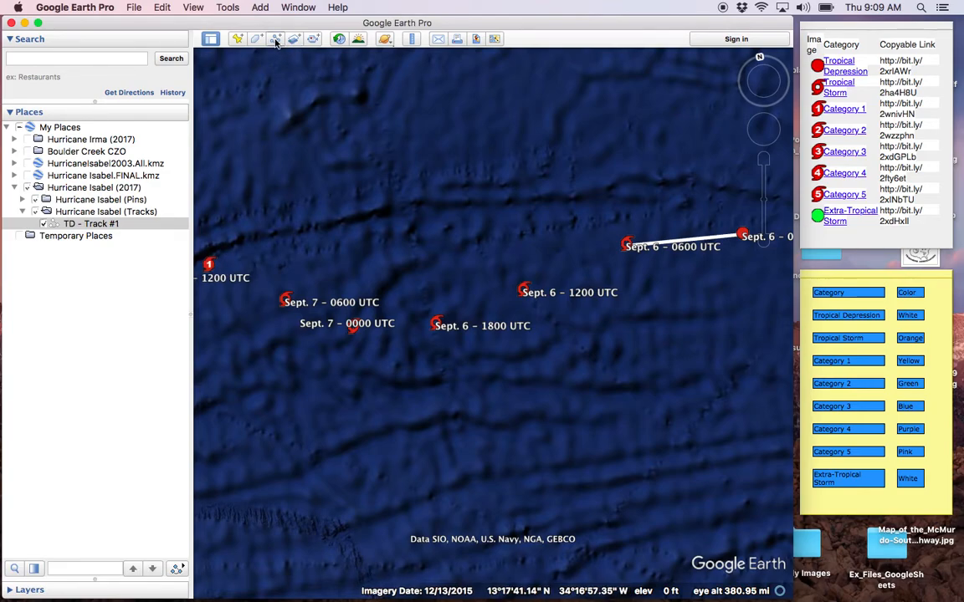
click(70, 213)
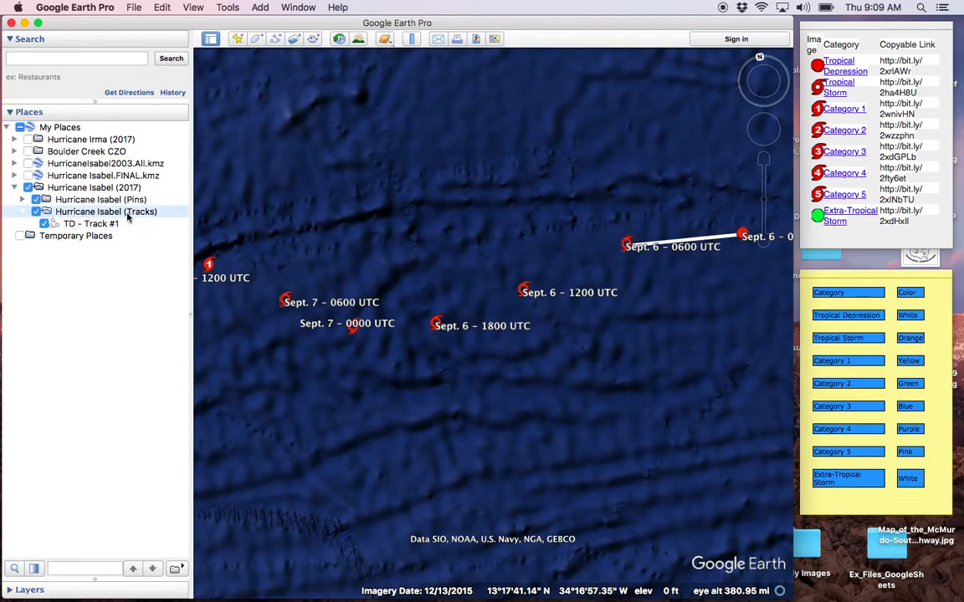
click(277, 41)
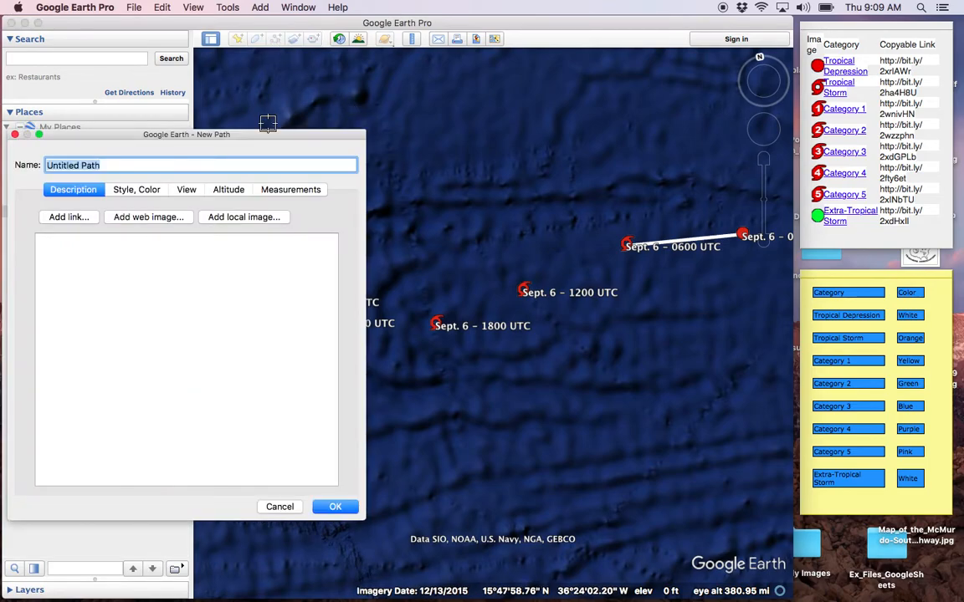
drag(264, 140, 514, 136)
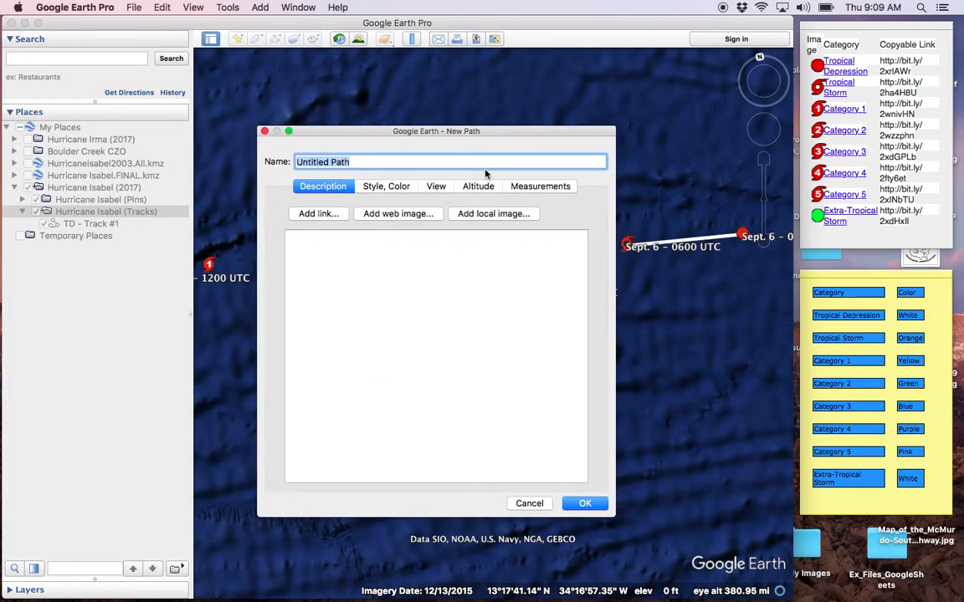
text(TS - Track #2)
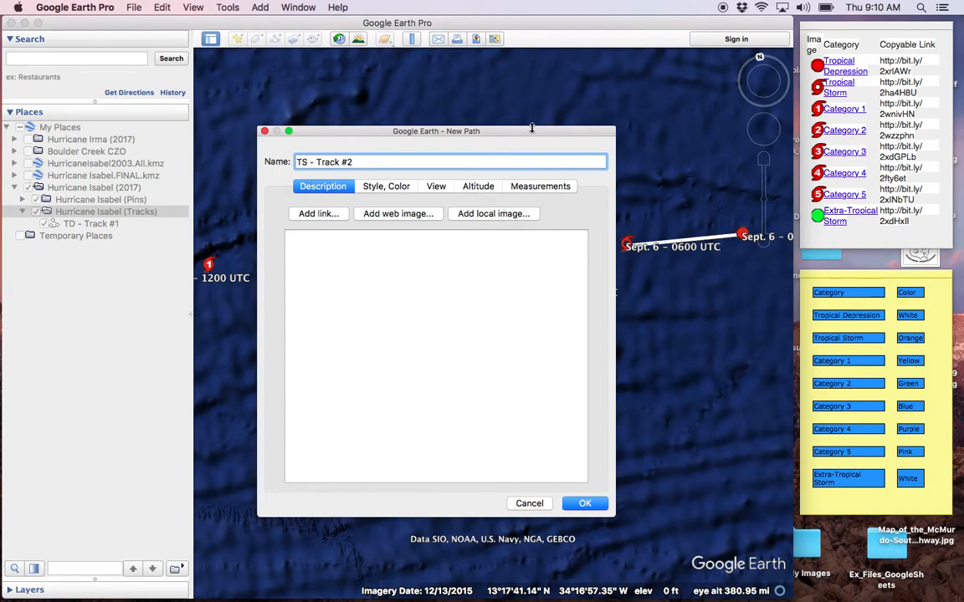
Draw the path through the consecutive storm pins from Sept. 6 - 0600 UTC to Sept. 7 - 1200 UTC, removing any point beyond the last pin
drag(536, 132, 102, 183)
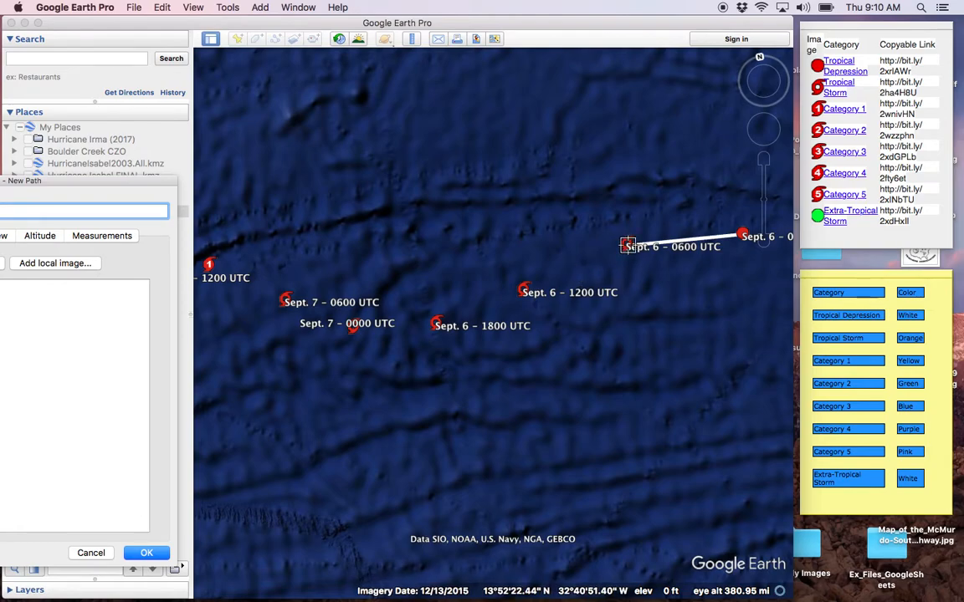
click(627, 245)
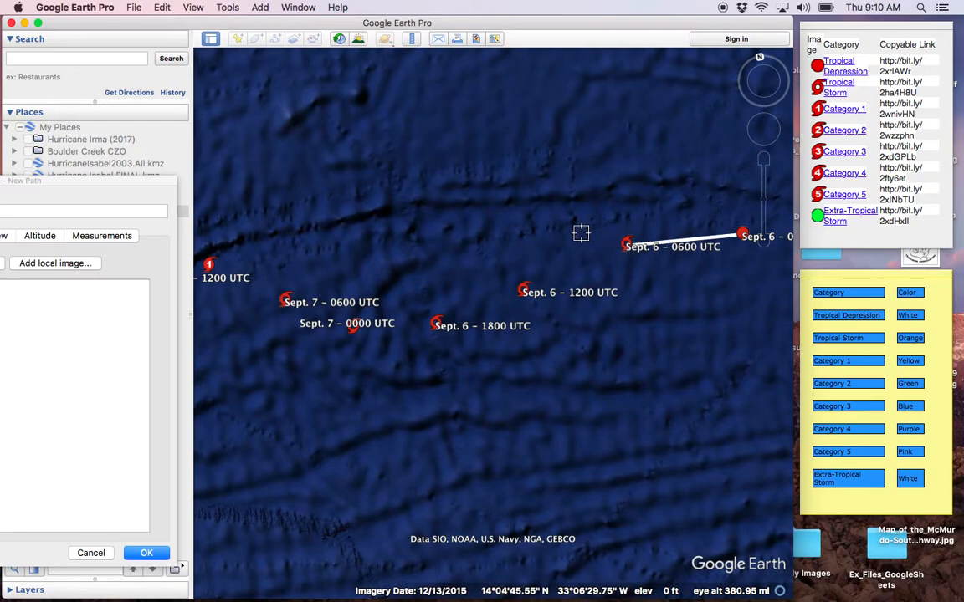
click(524, 290)
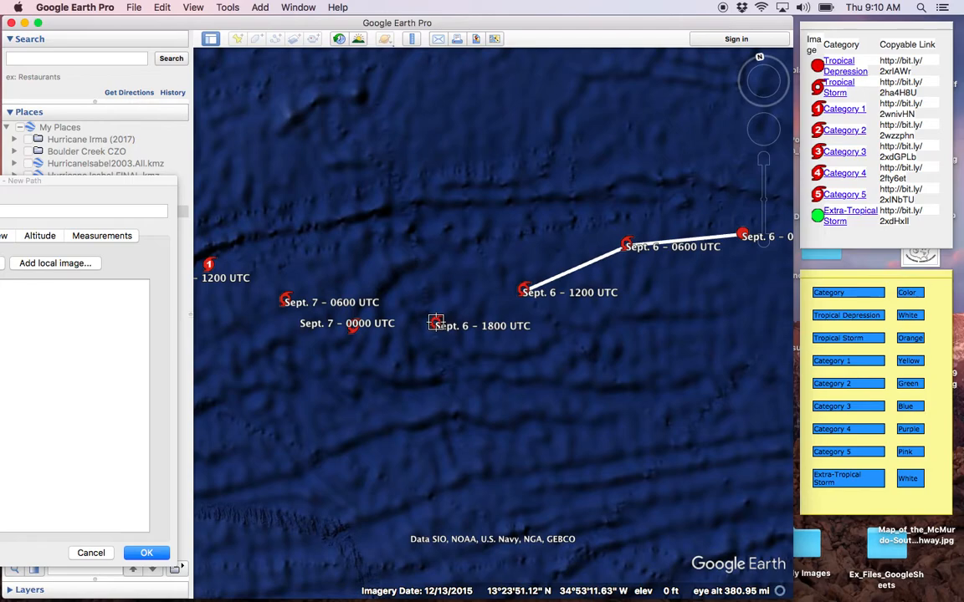
click(435, 325)
click(352, 326)
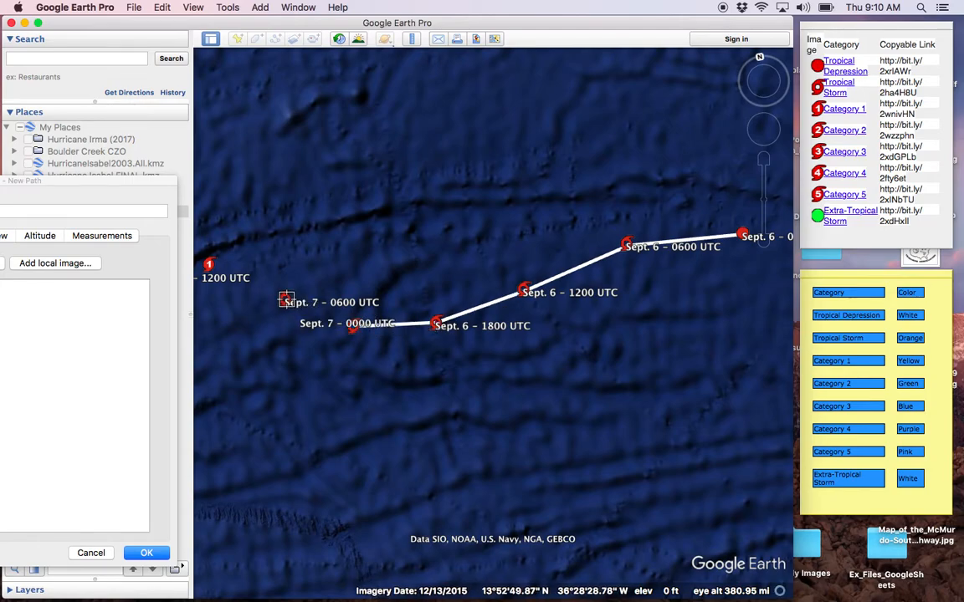
click(285, 299)
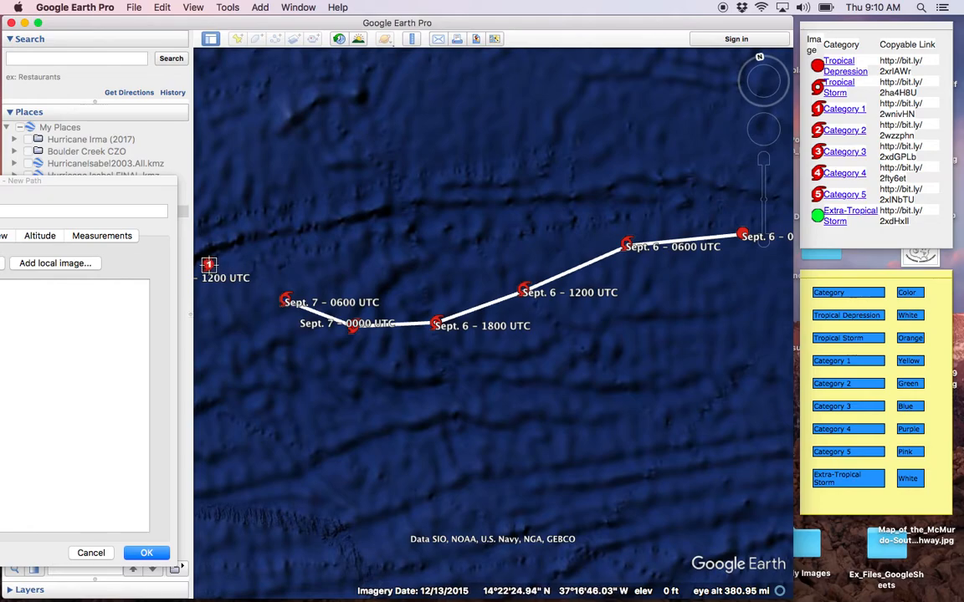
click(209, 265)
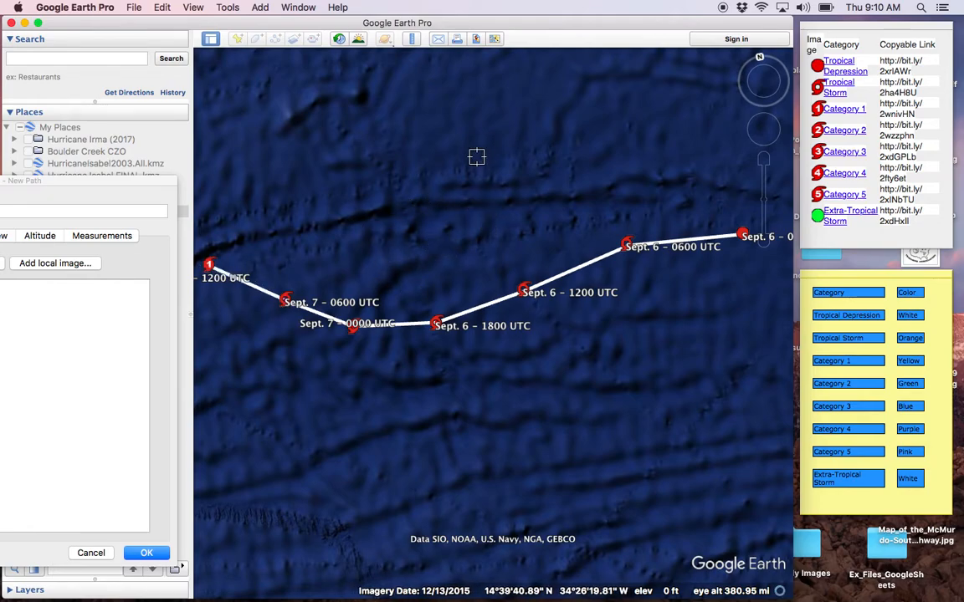
click(539, 147)
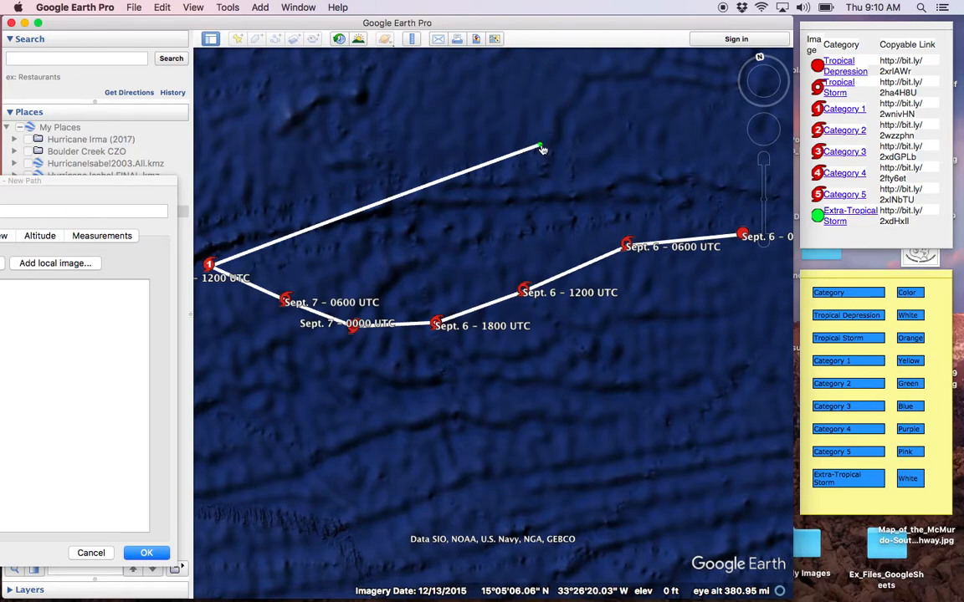
right_click(542, 149)
Open the line color choices for the TS - Track #2 path and examine the different color picker modes, ending on the pencils
drag(116, 186, 863, 95)
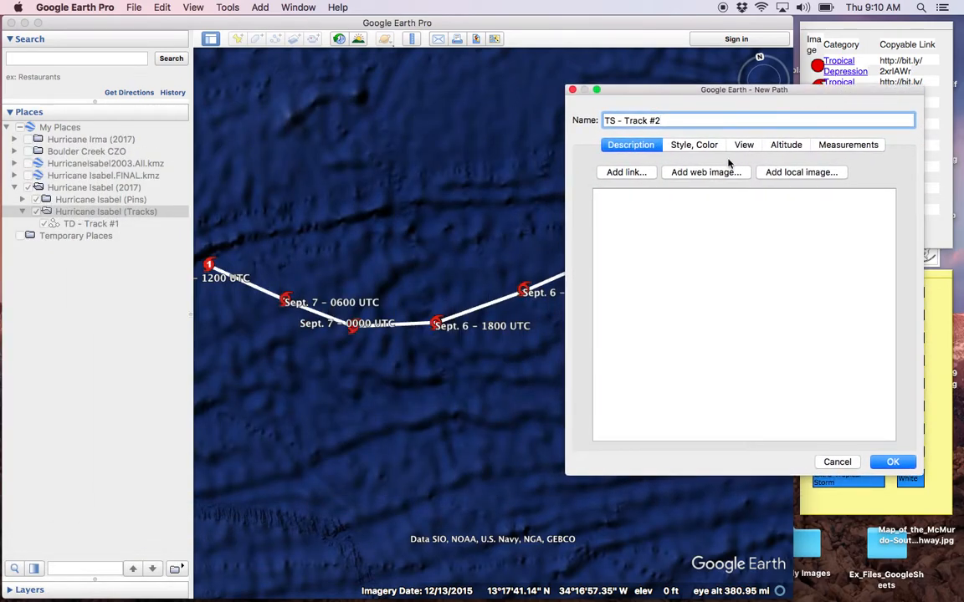
click(696, 146)
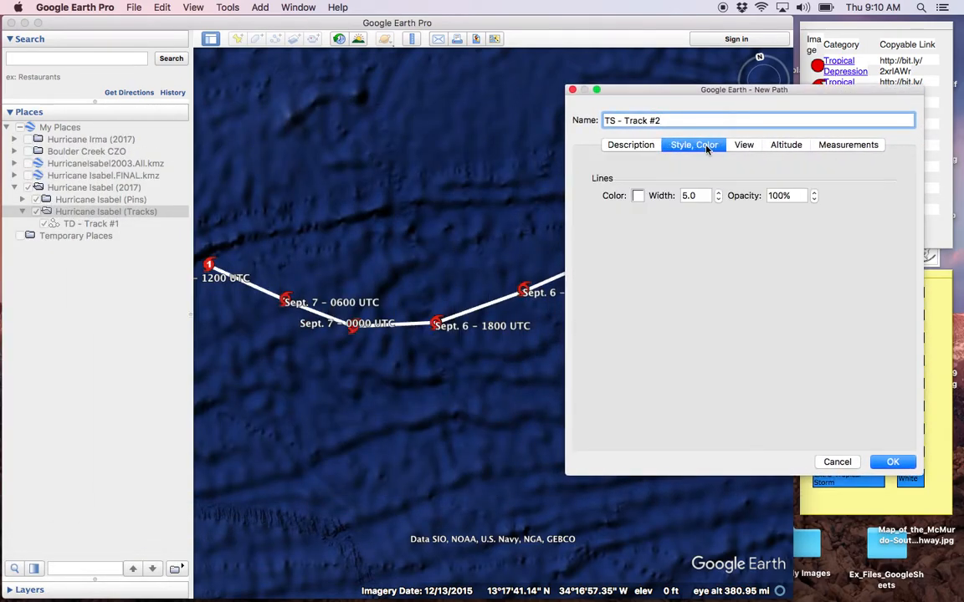
click(638, 195)
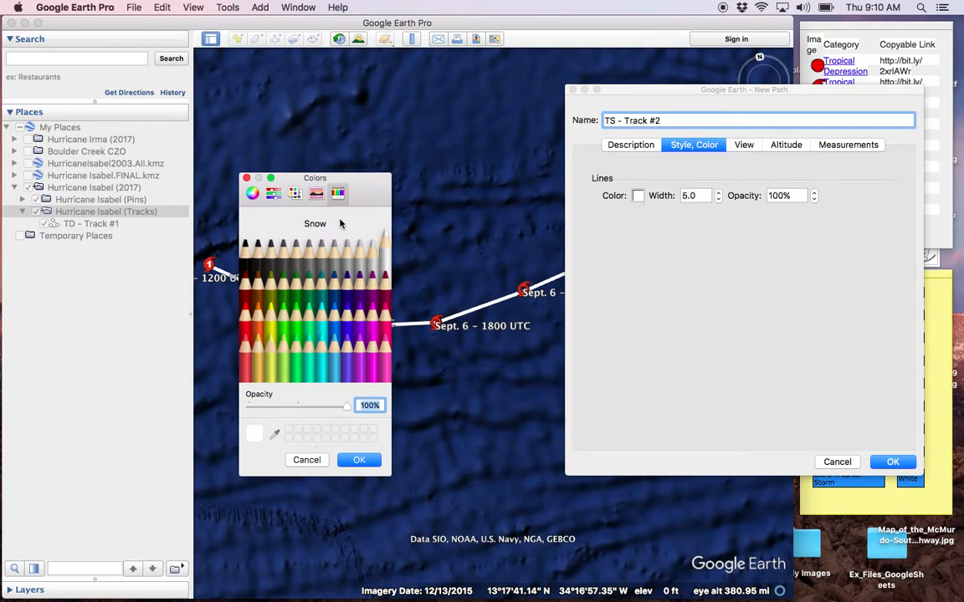
click(251, 194)
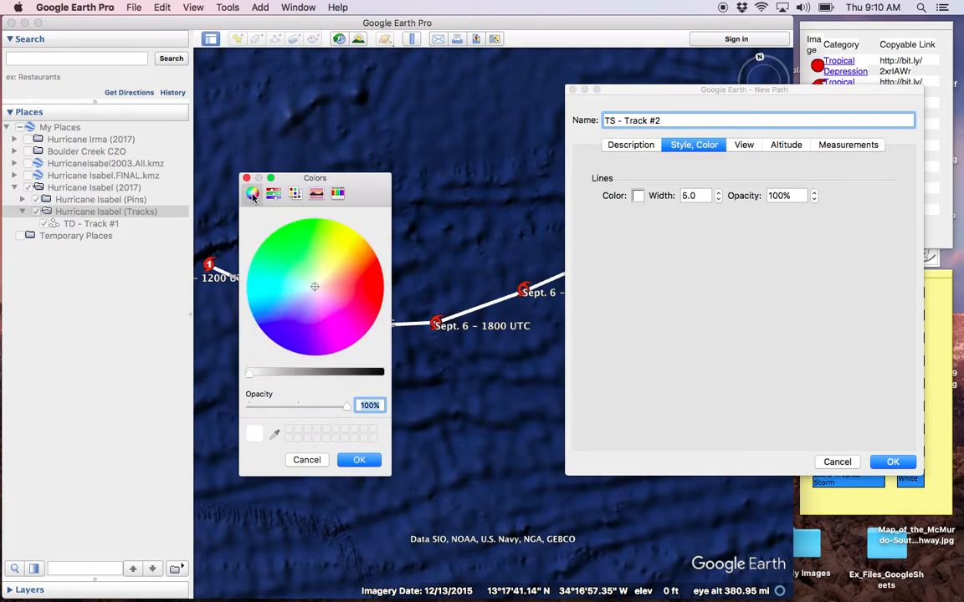
click(273, 193)
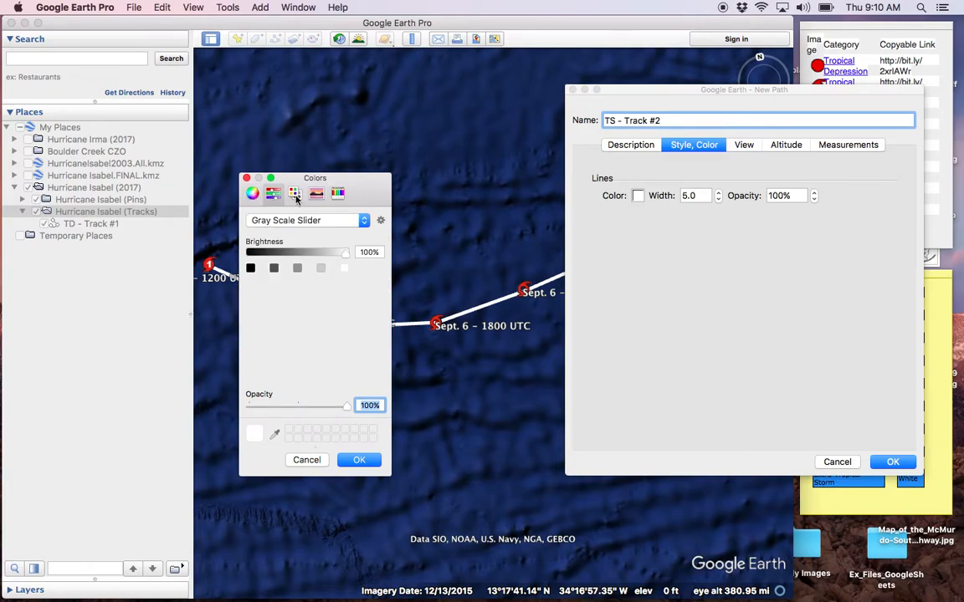
click(296, 193)
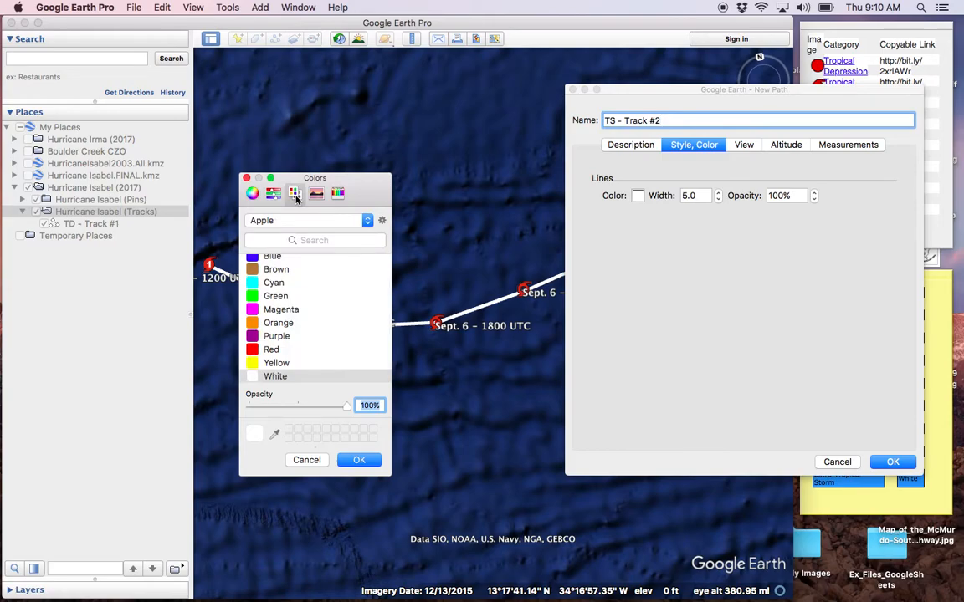
click(316, 194)
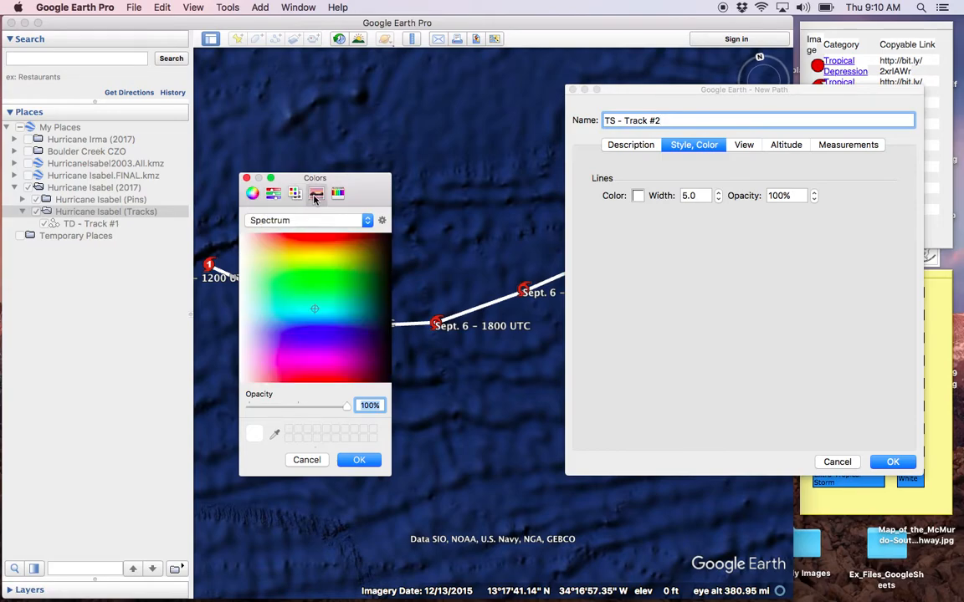
click(337, 193)
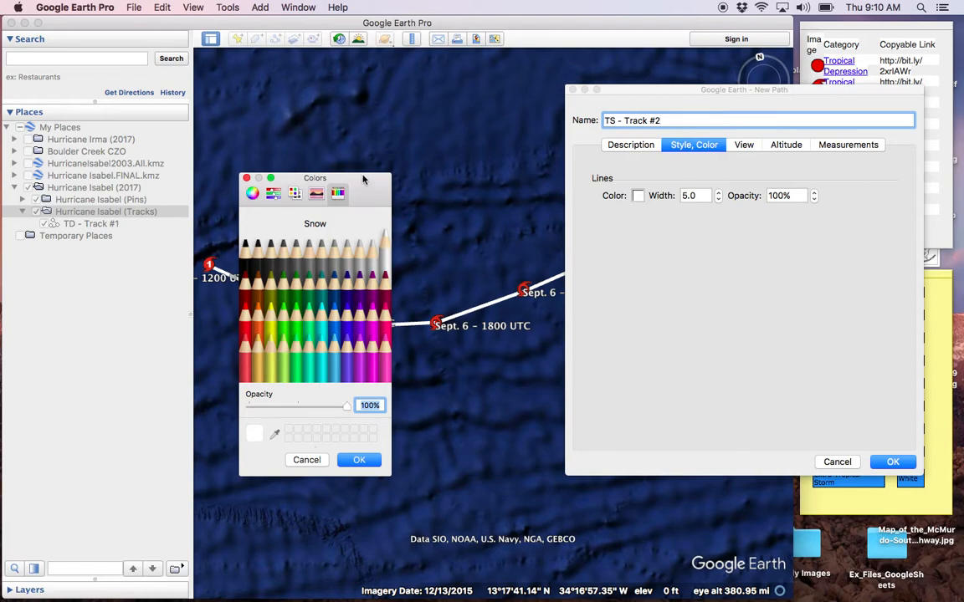
Set the path's line color to Tangerine and store that color in the first empty swatch
drag(366, 191, 161, 210)
drag(846, 92, 674, 82)
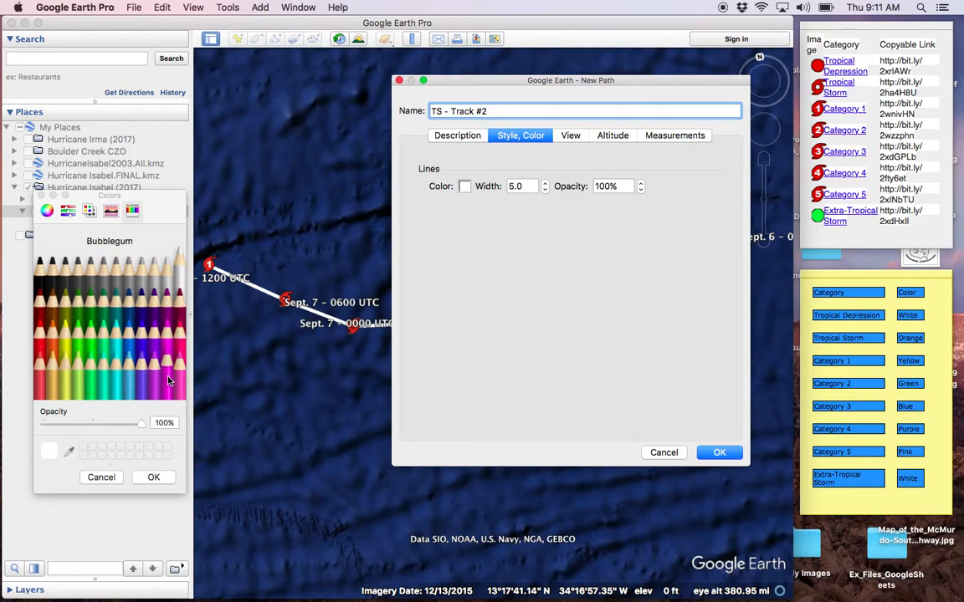
click(54, 349)
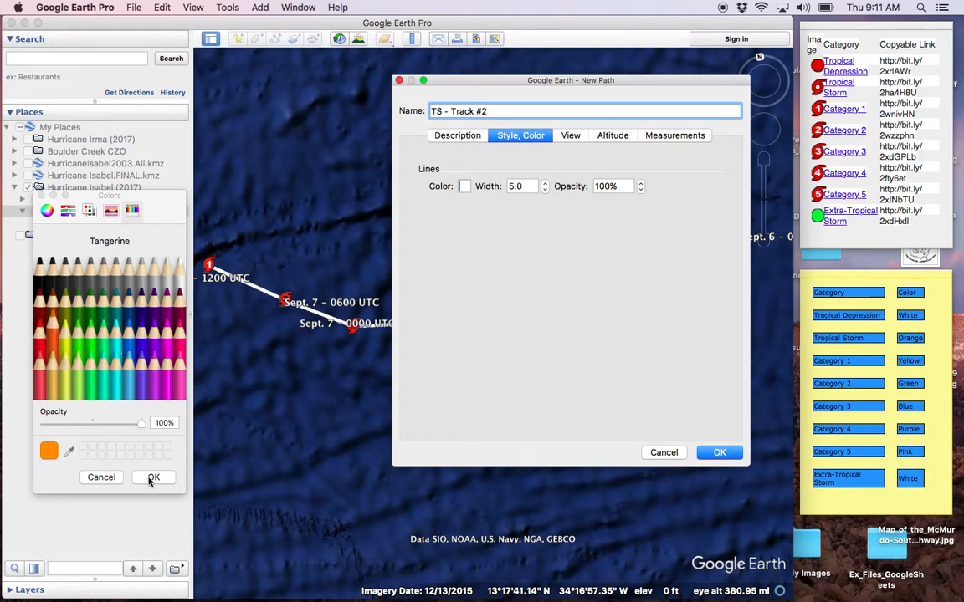
drag(51, 454, 83, 449)
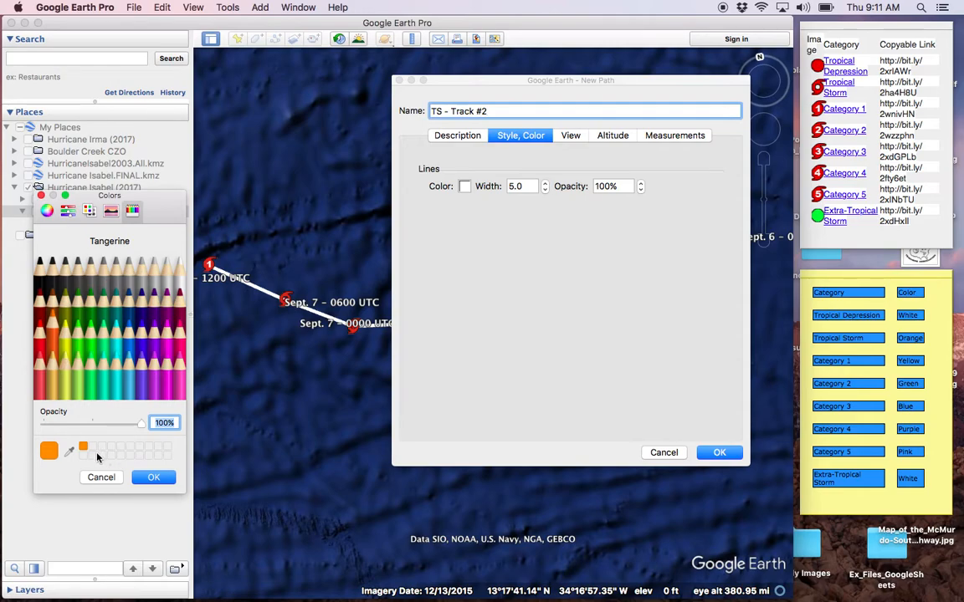
click(151, 478)
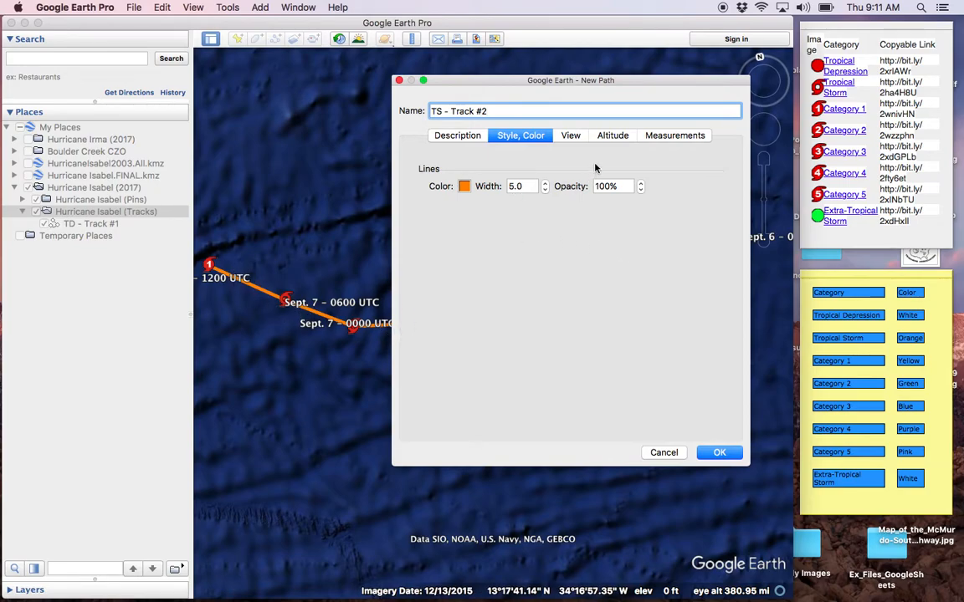
Set the TS - Track #2 path's altitude mode to Relative to sea floor and save the path
click(617, 134)
click(620, 174)
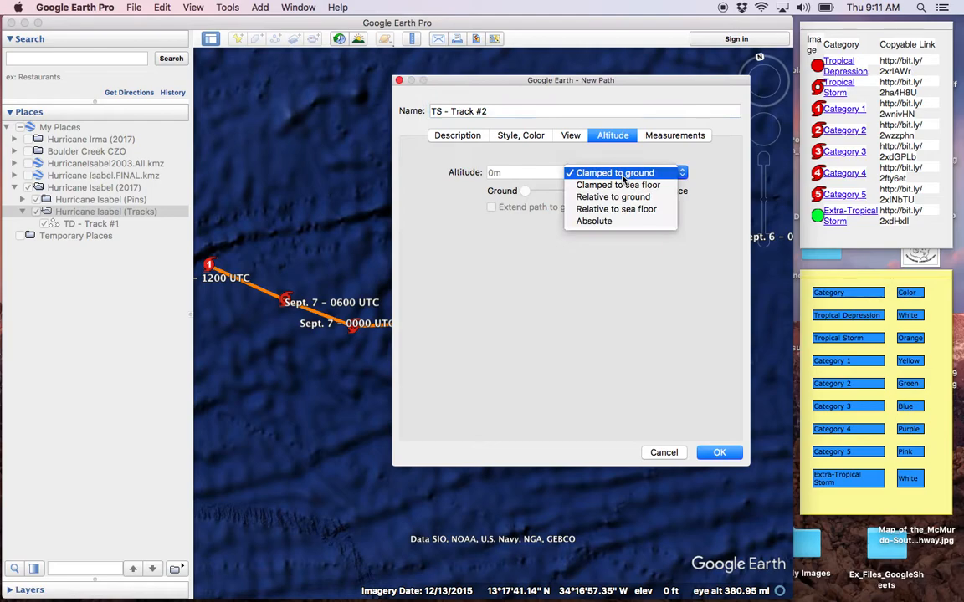
click(653, 210)
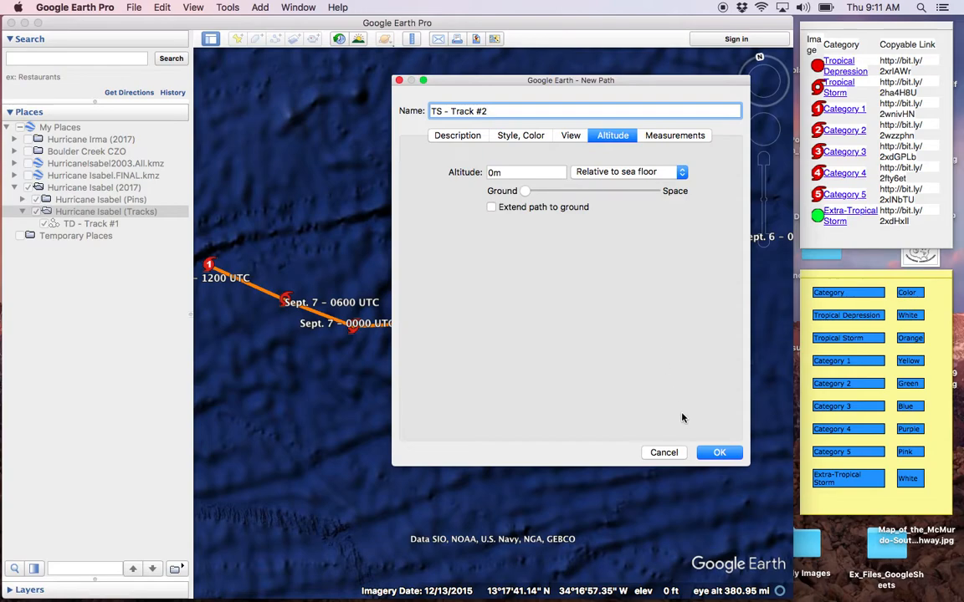
click(717, 453)
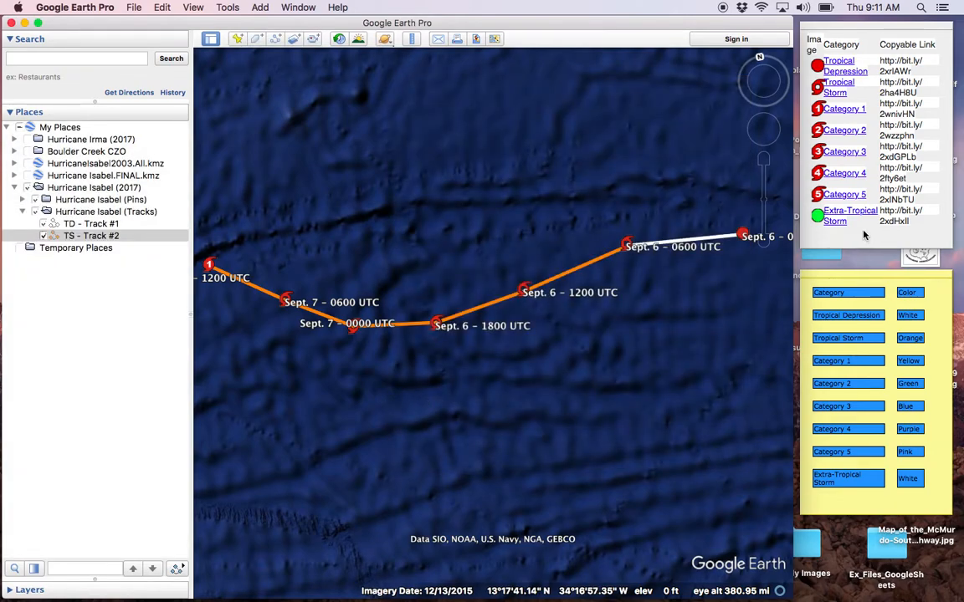
Hide the Hurricane Isabel (Pins) folder to view the colored tracks alone, and show the pins again
click(763, 241)
drag(455, 391, 486, 369)
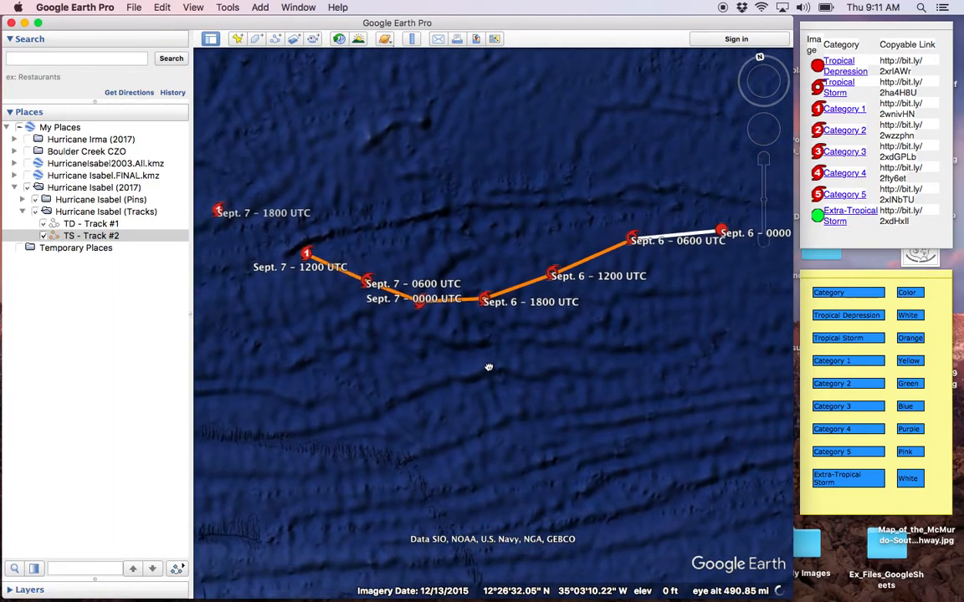
click(35, 200)
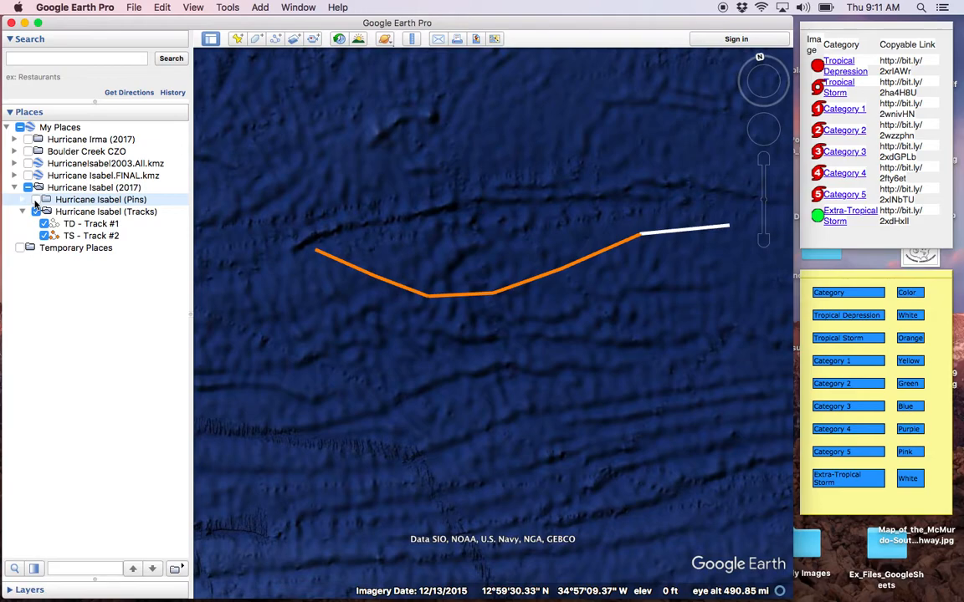
click(35, 200)
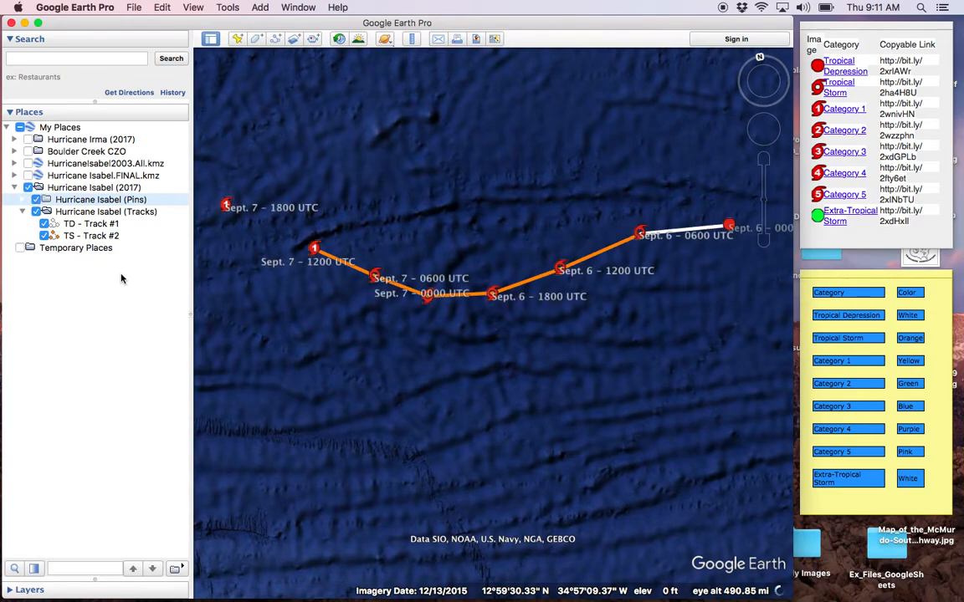